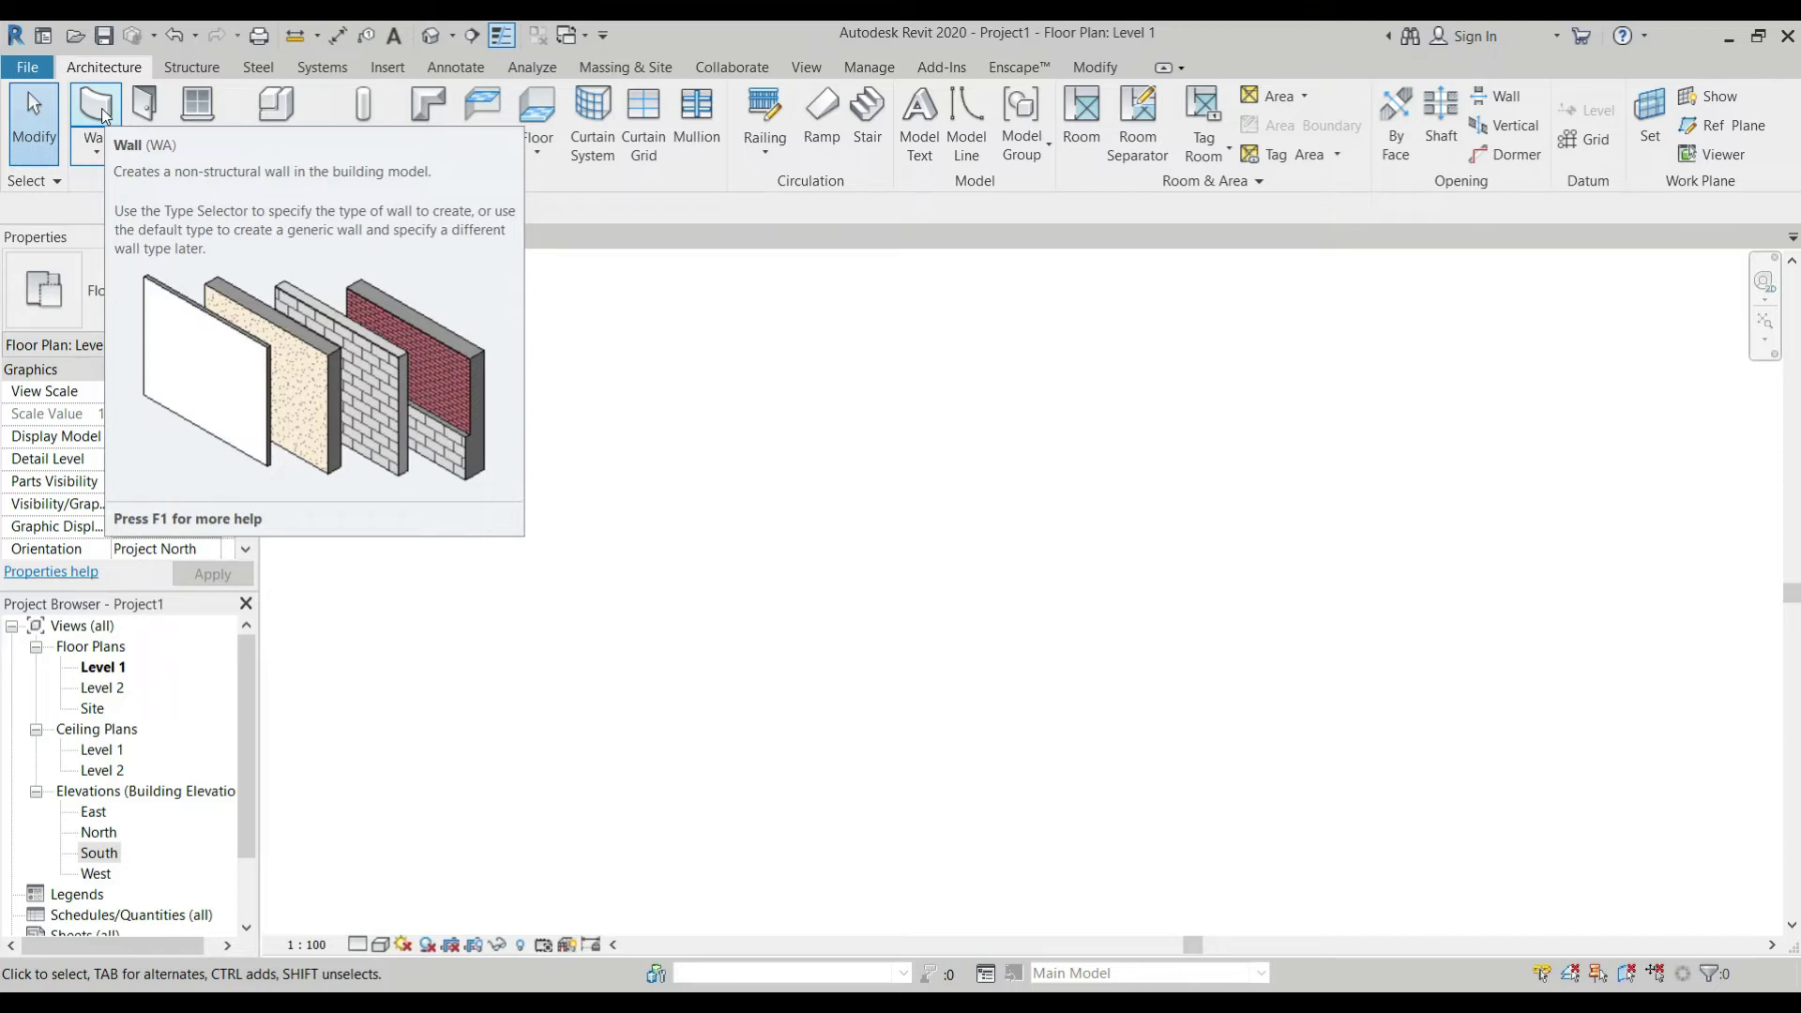
Draw a horizontal Generic - 200mm basic wall 1600 mm long in the Level 1 floor plan.
click(97, 111)
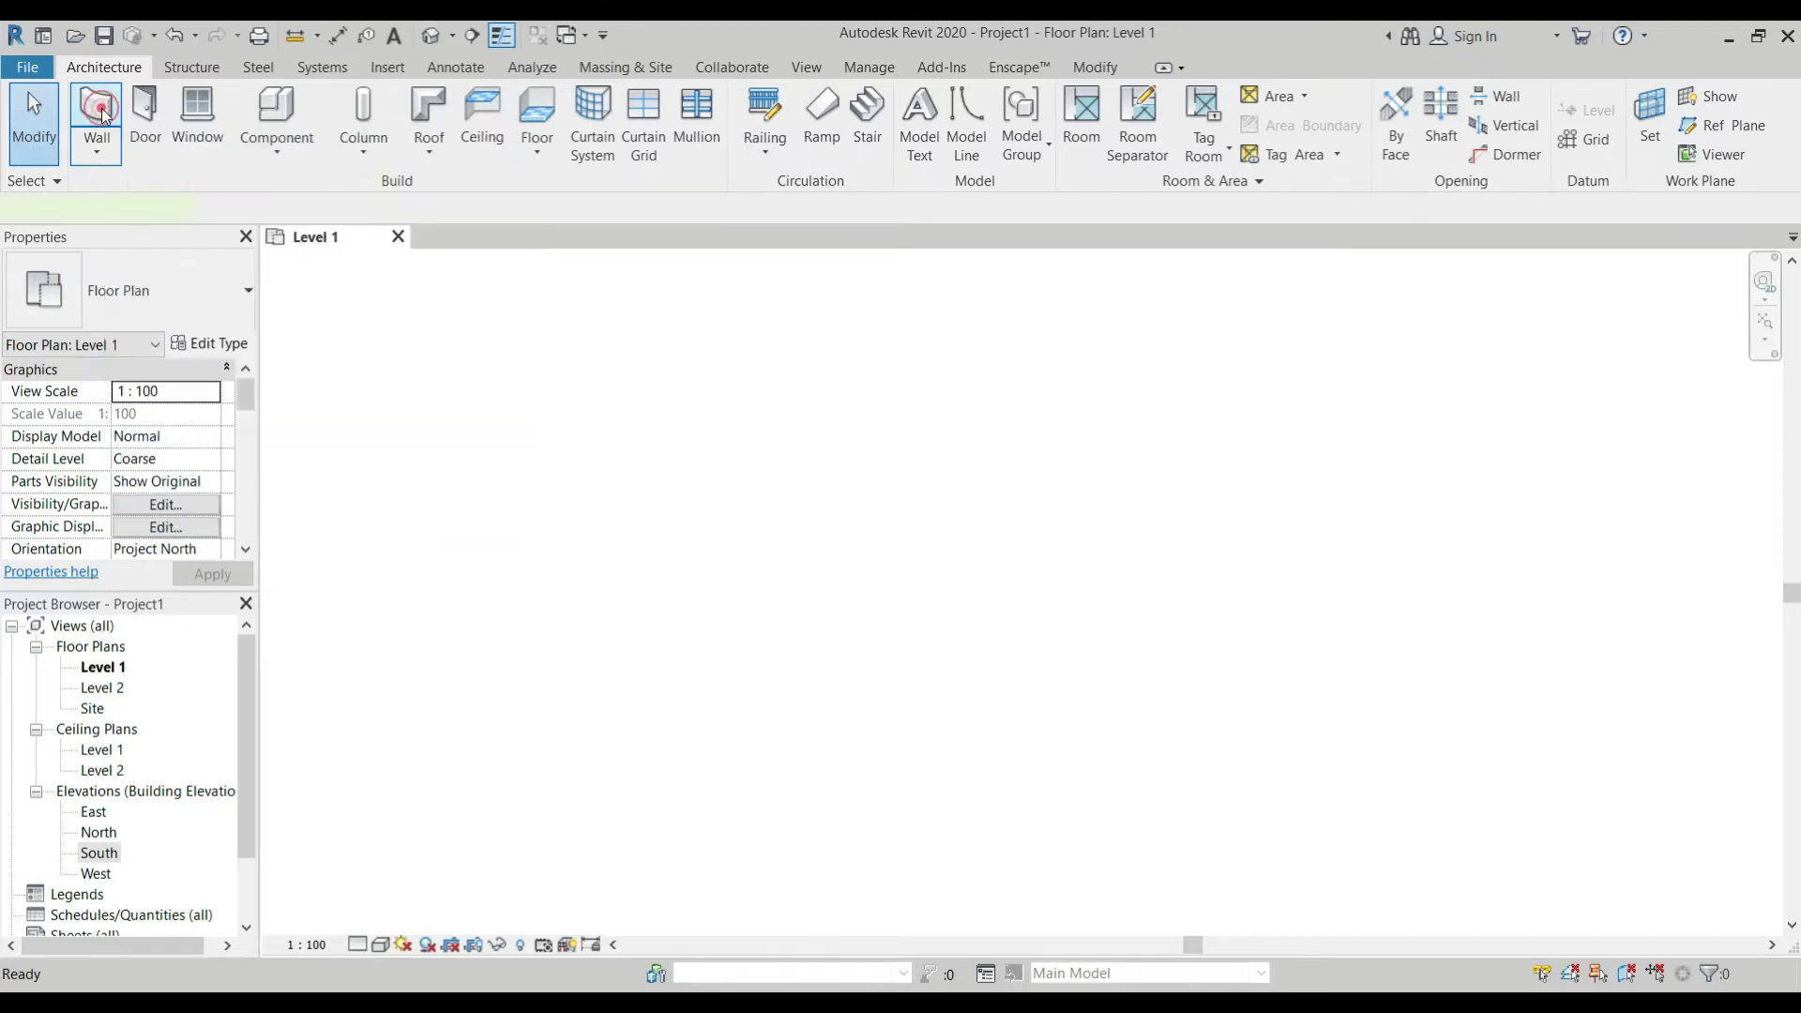
click(842, 485)
click(992, 484)
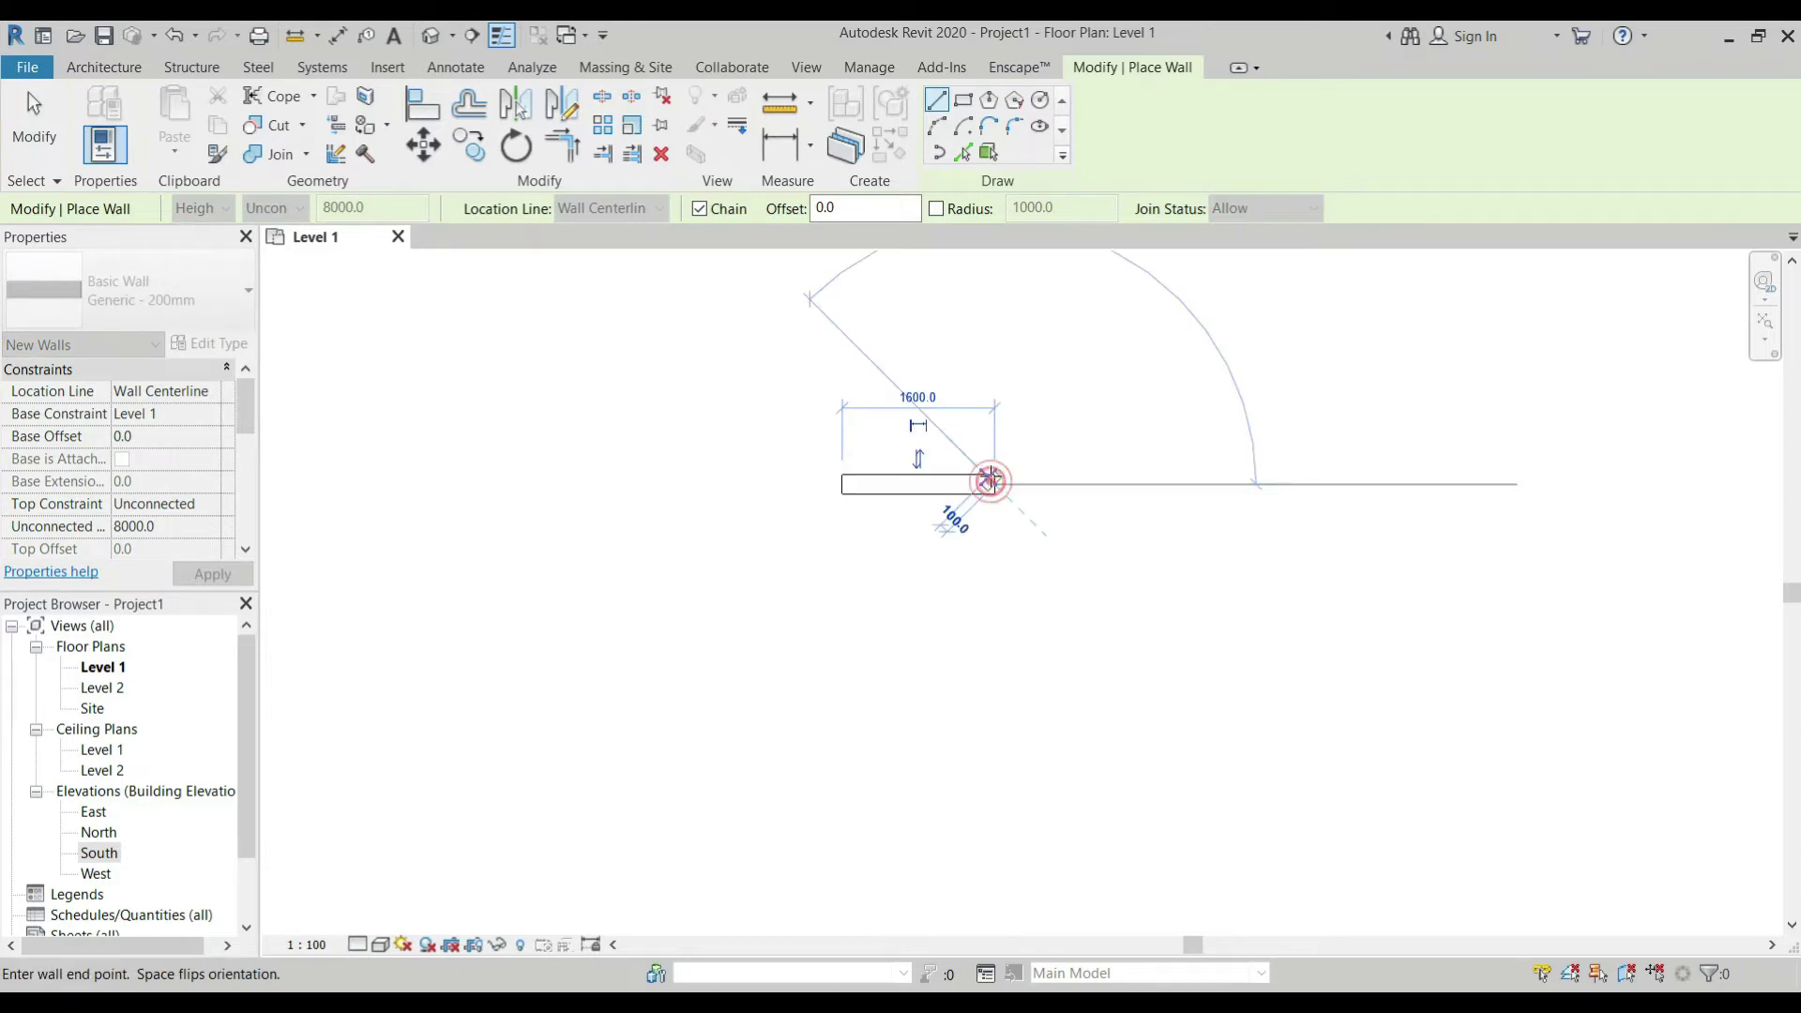
key(Escape)
key(Escape)
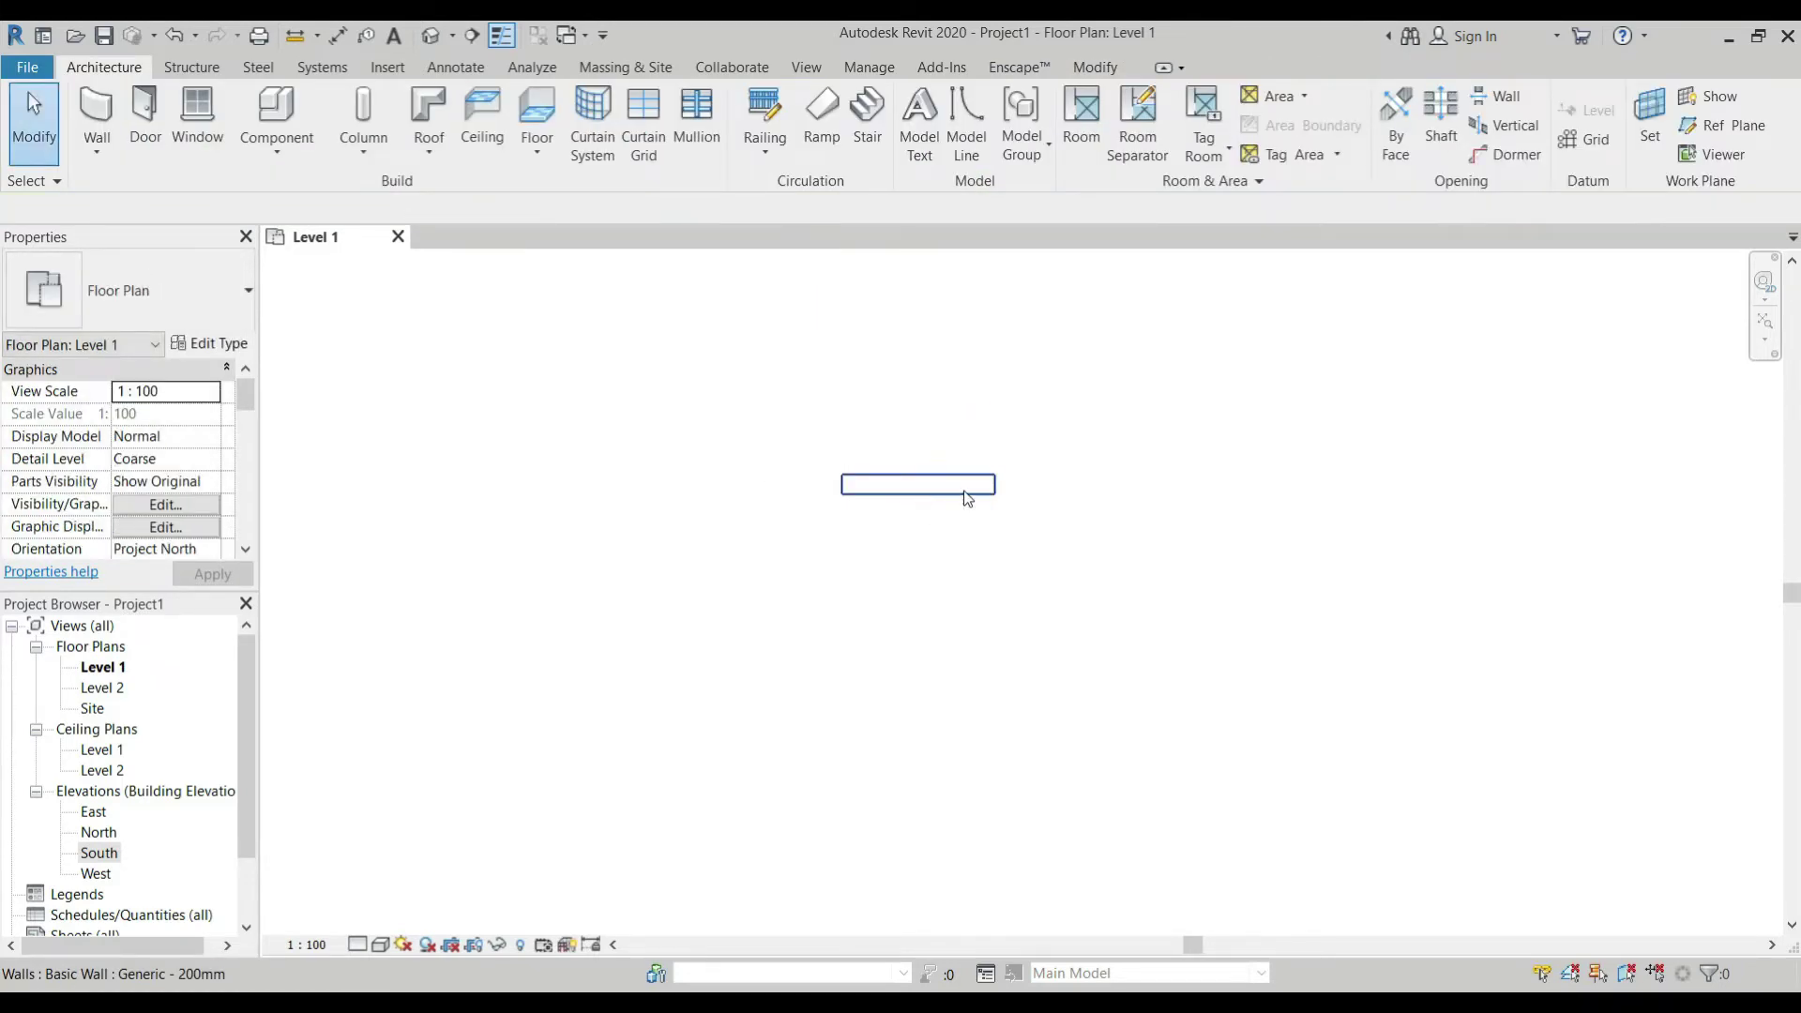
Examine the basic wall types available for the drawn wall, including Exterior - Brick and Block on Mtl. Stud.
click(908, 485)
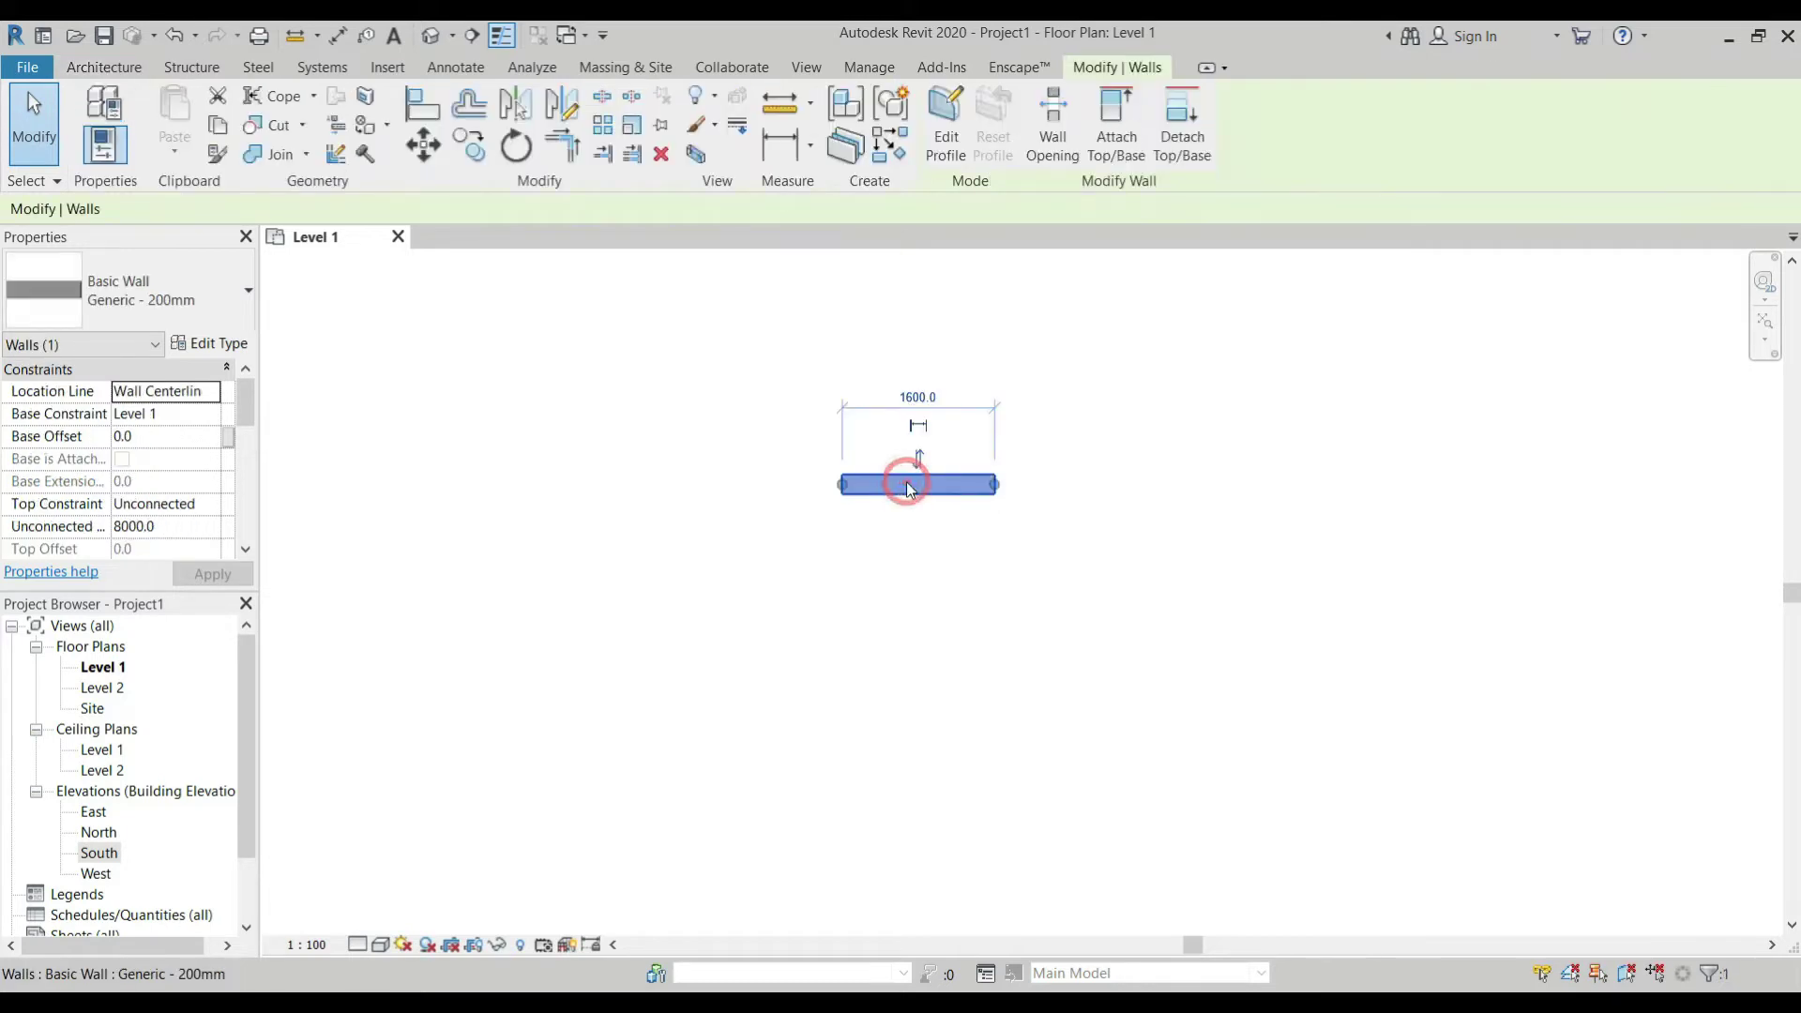
click(165, 307)
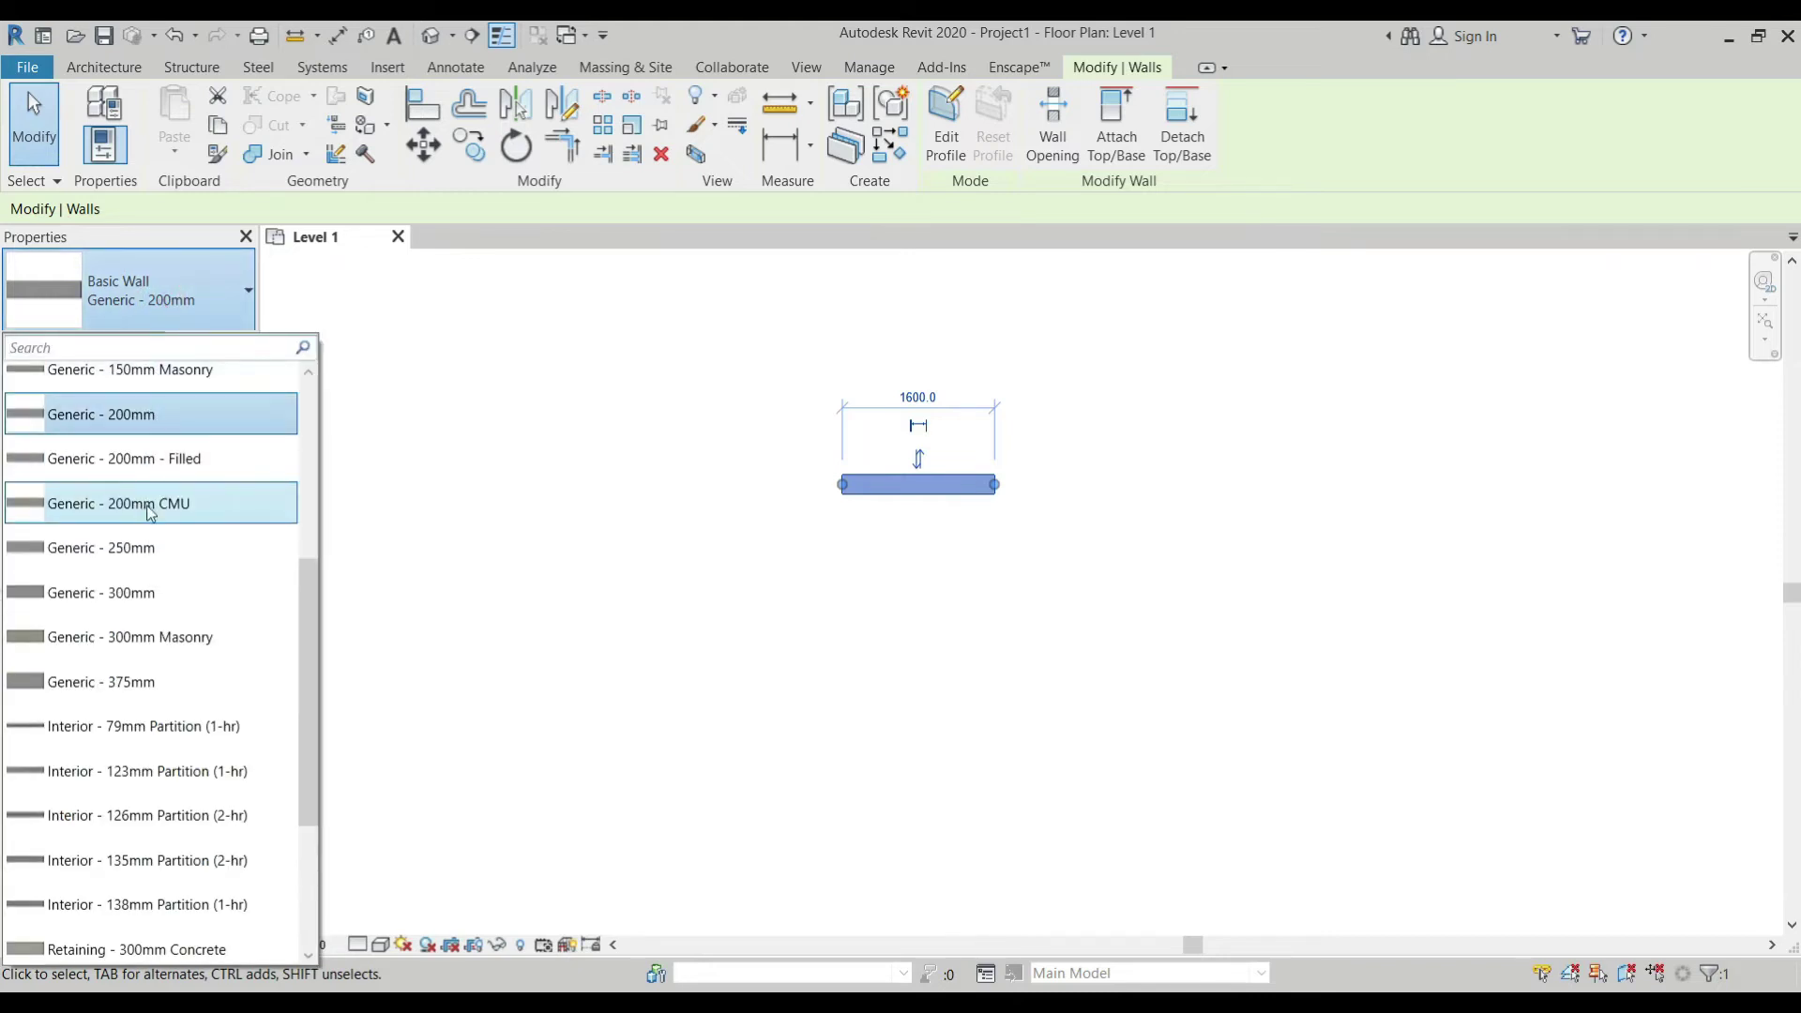
scroll(157, 537, up, 2)
scroll(157, 538, up, 1)
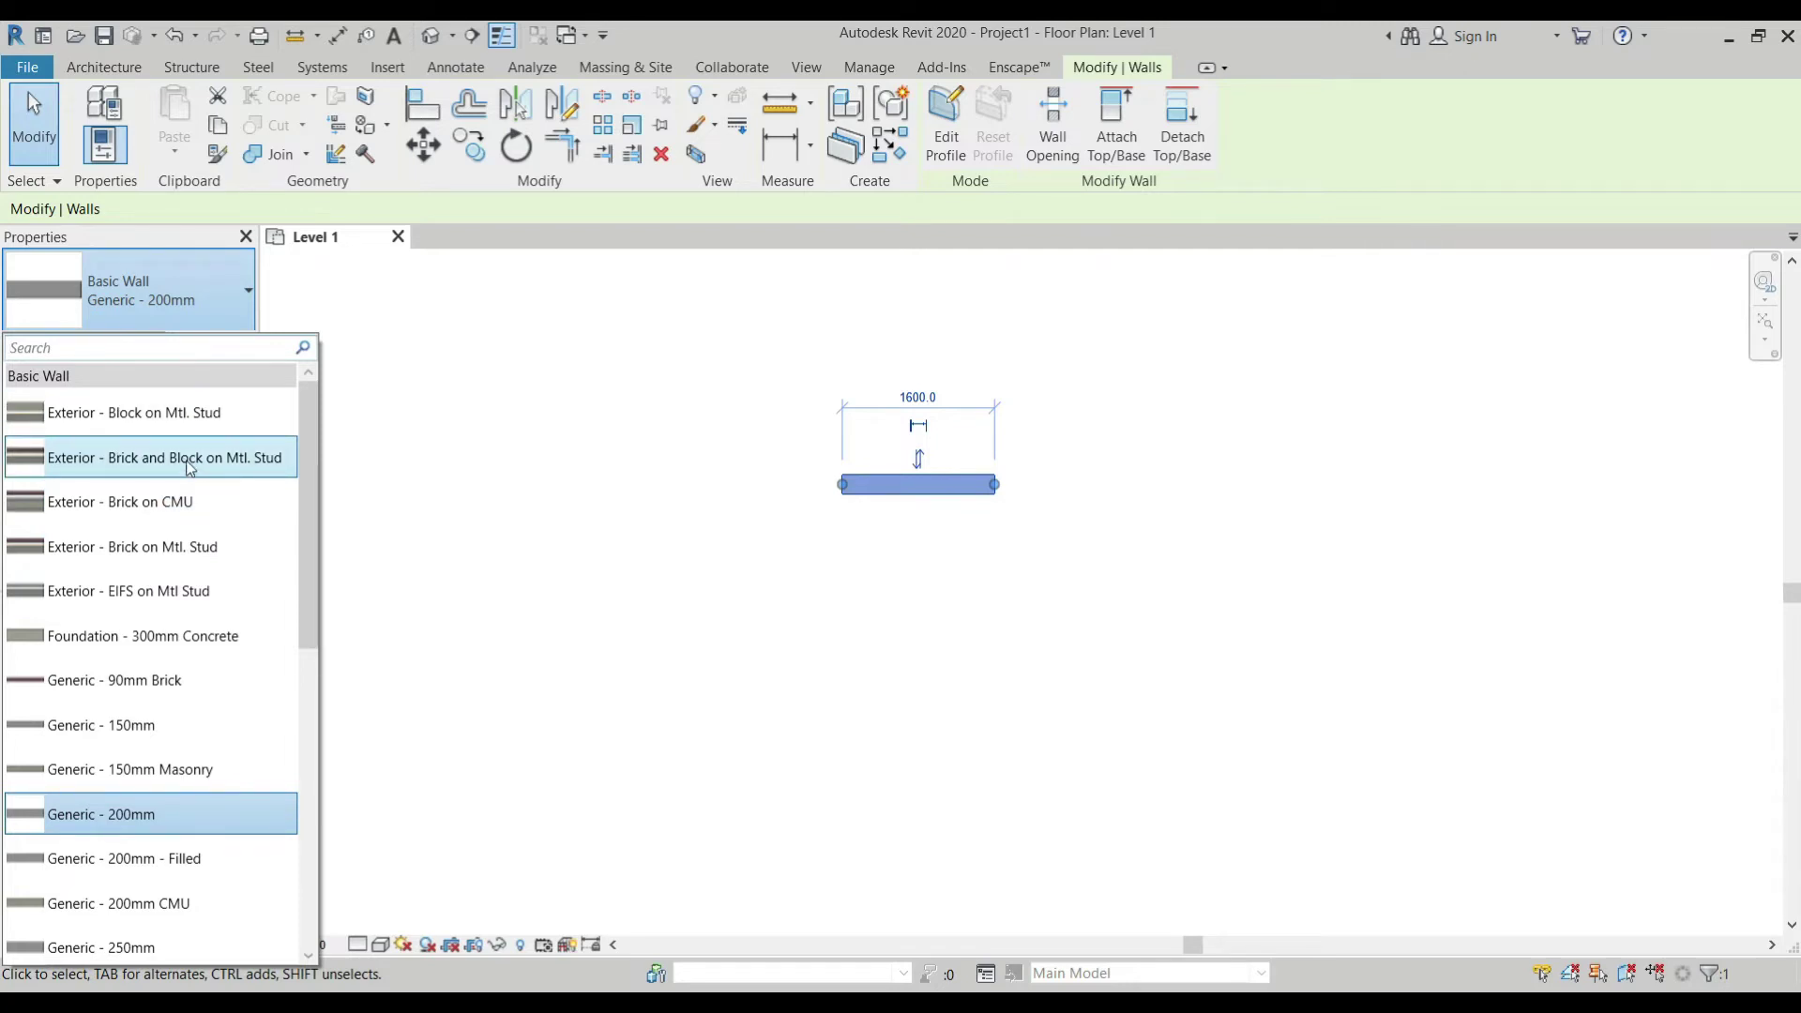
mouse_move(184, 465)
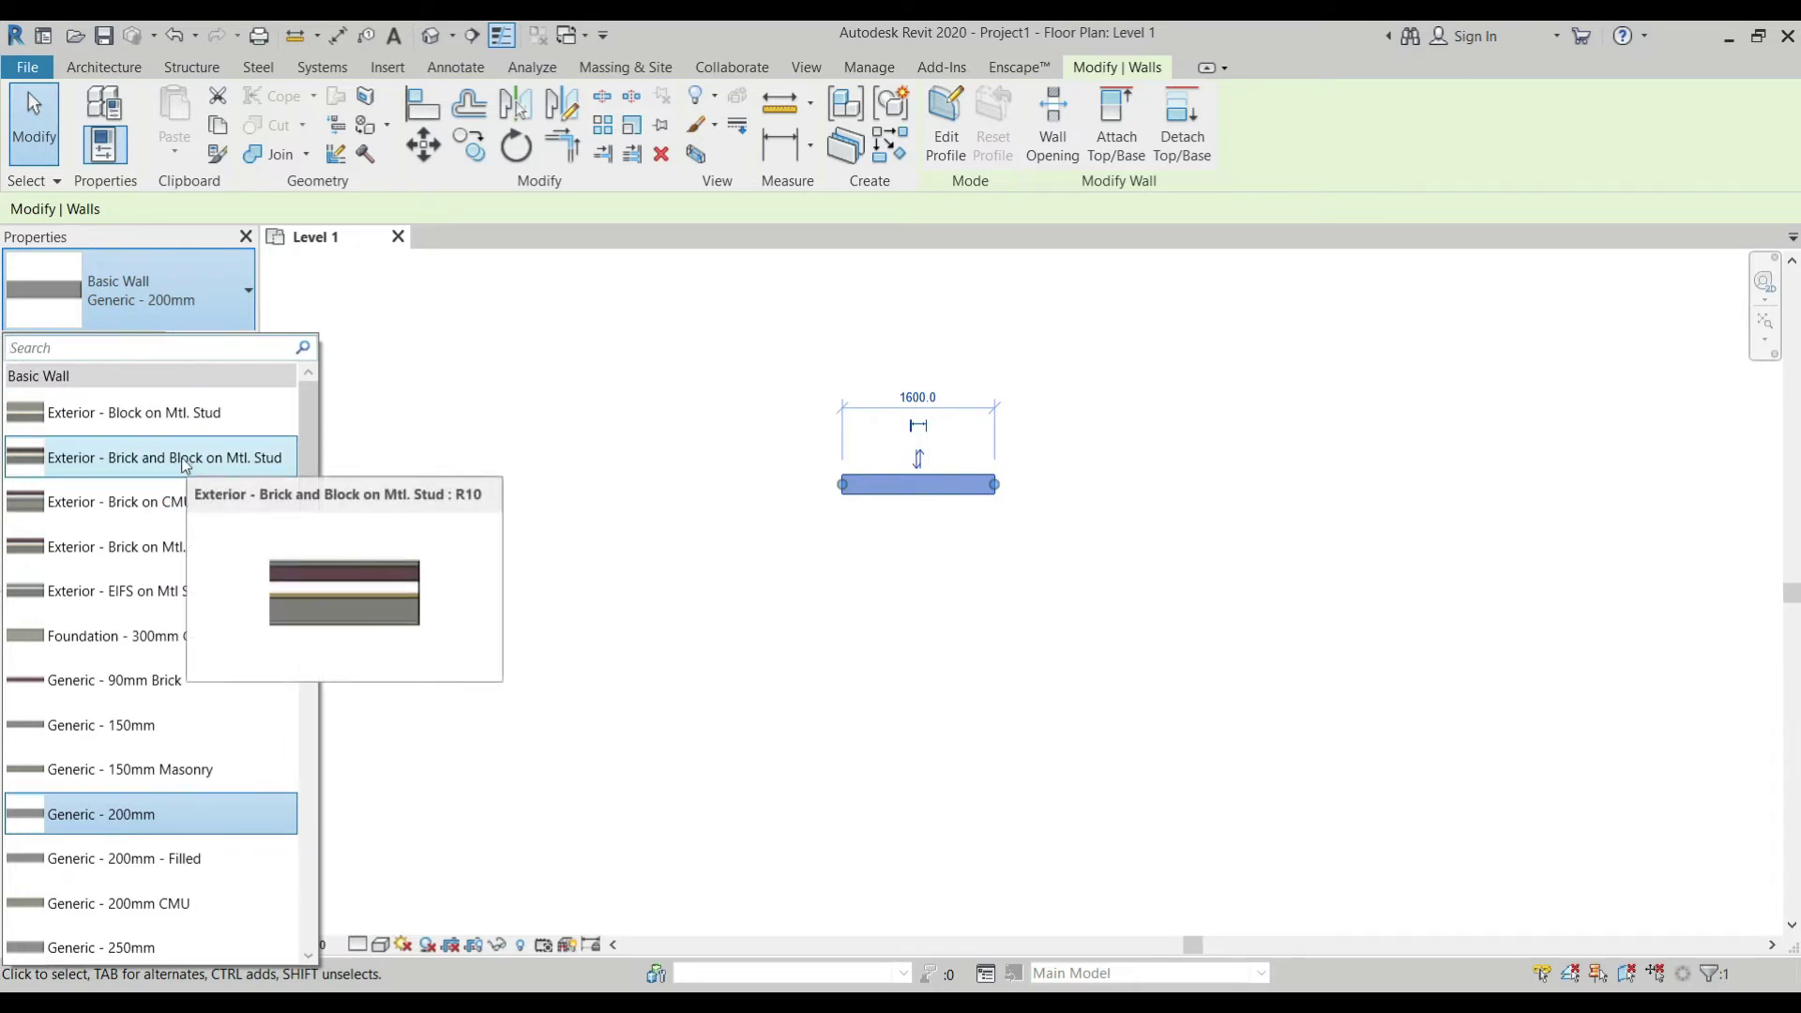
click(885, 431)
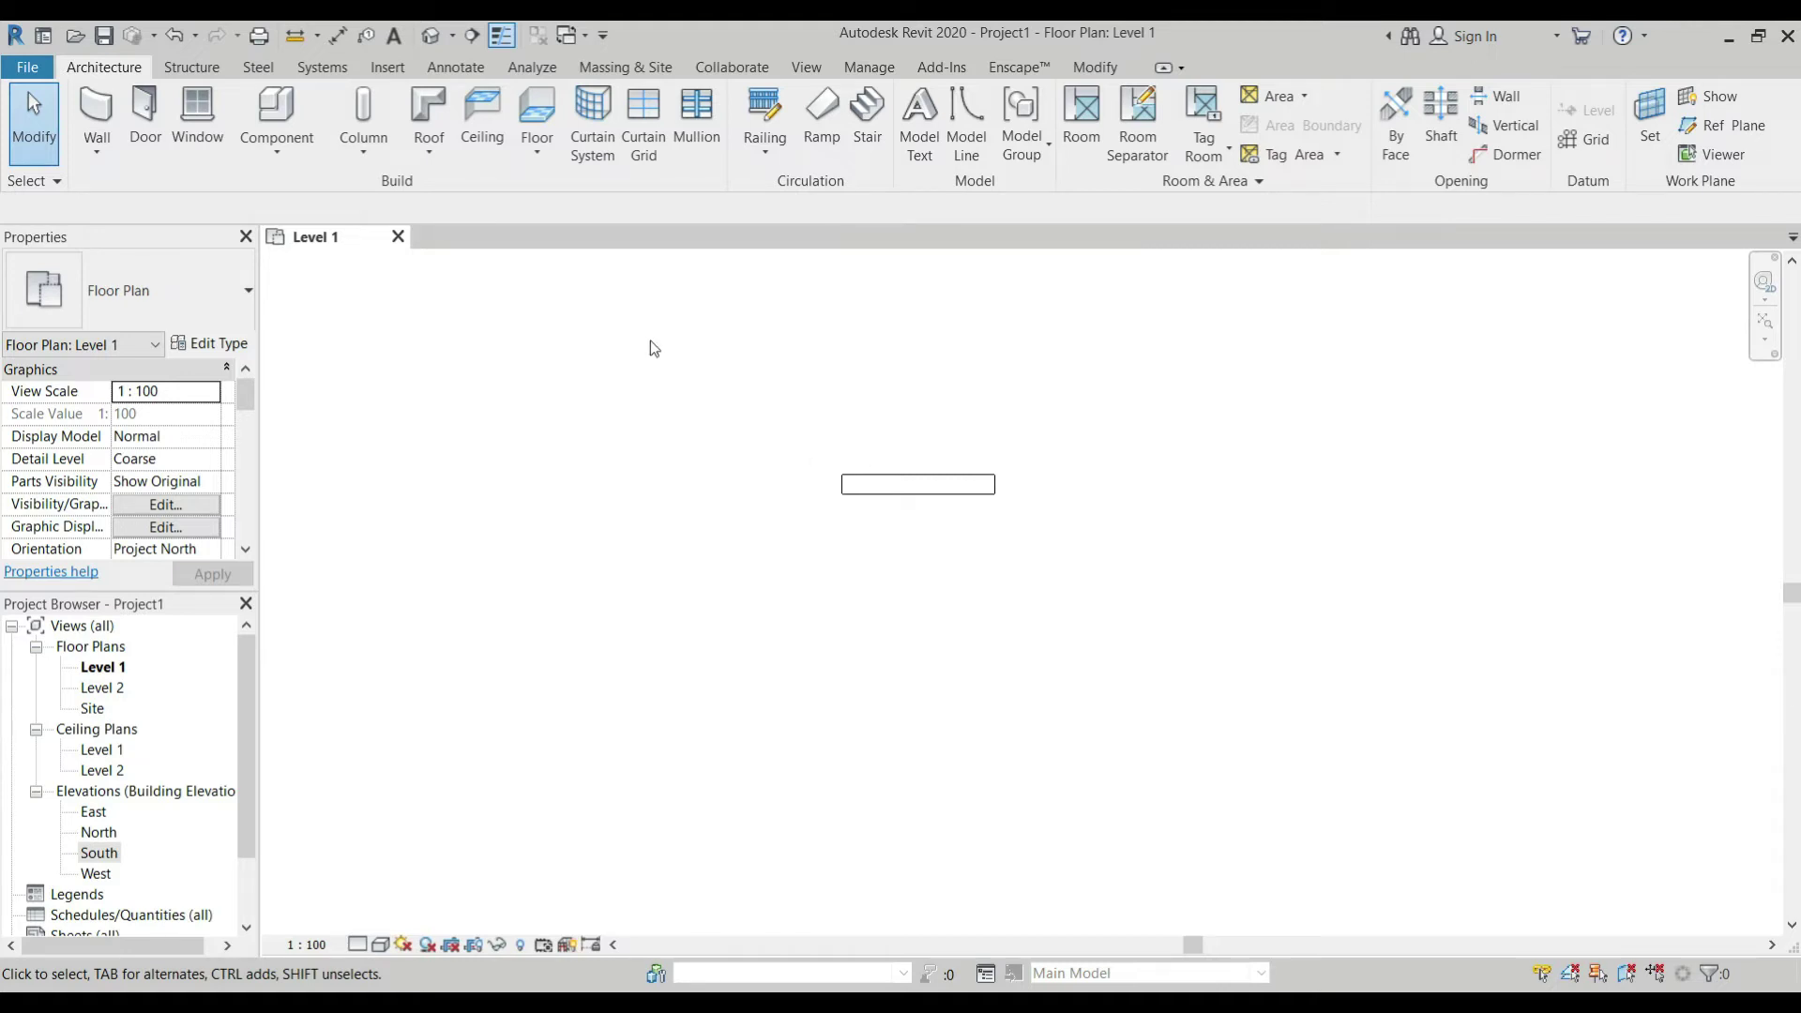
Load the M_Mirror-Ellipse family from the Furniture folder of the US Metric library.
click(388, 67)
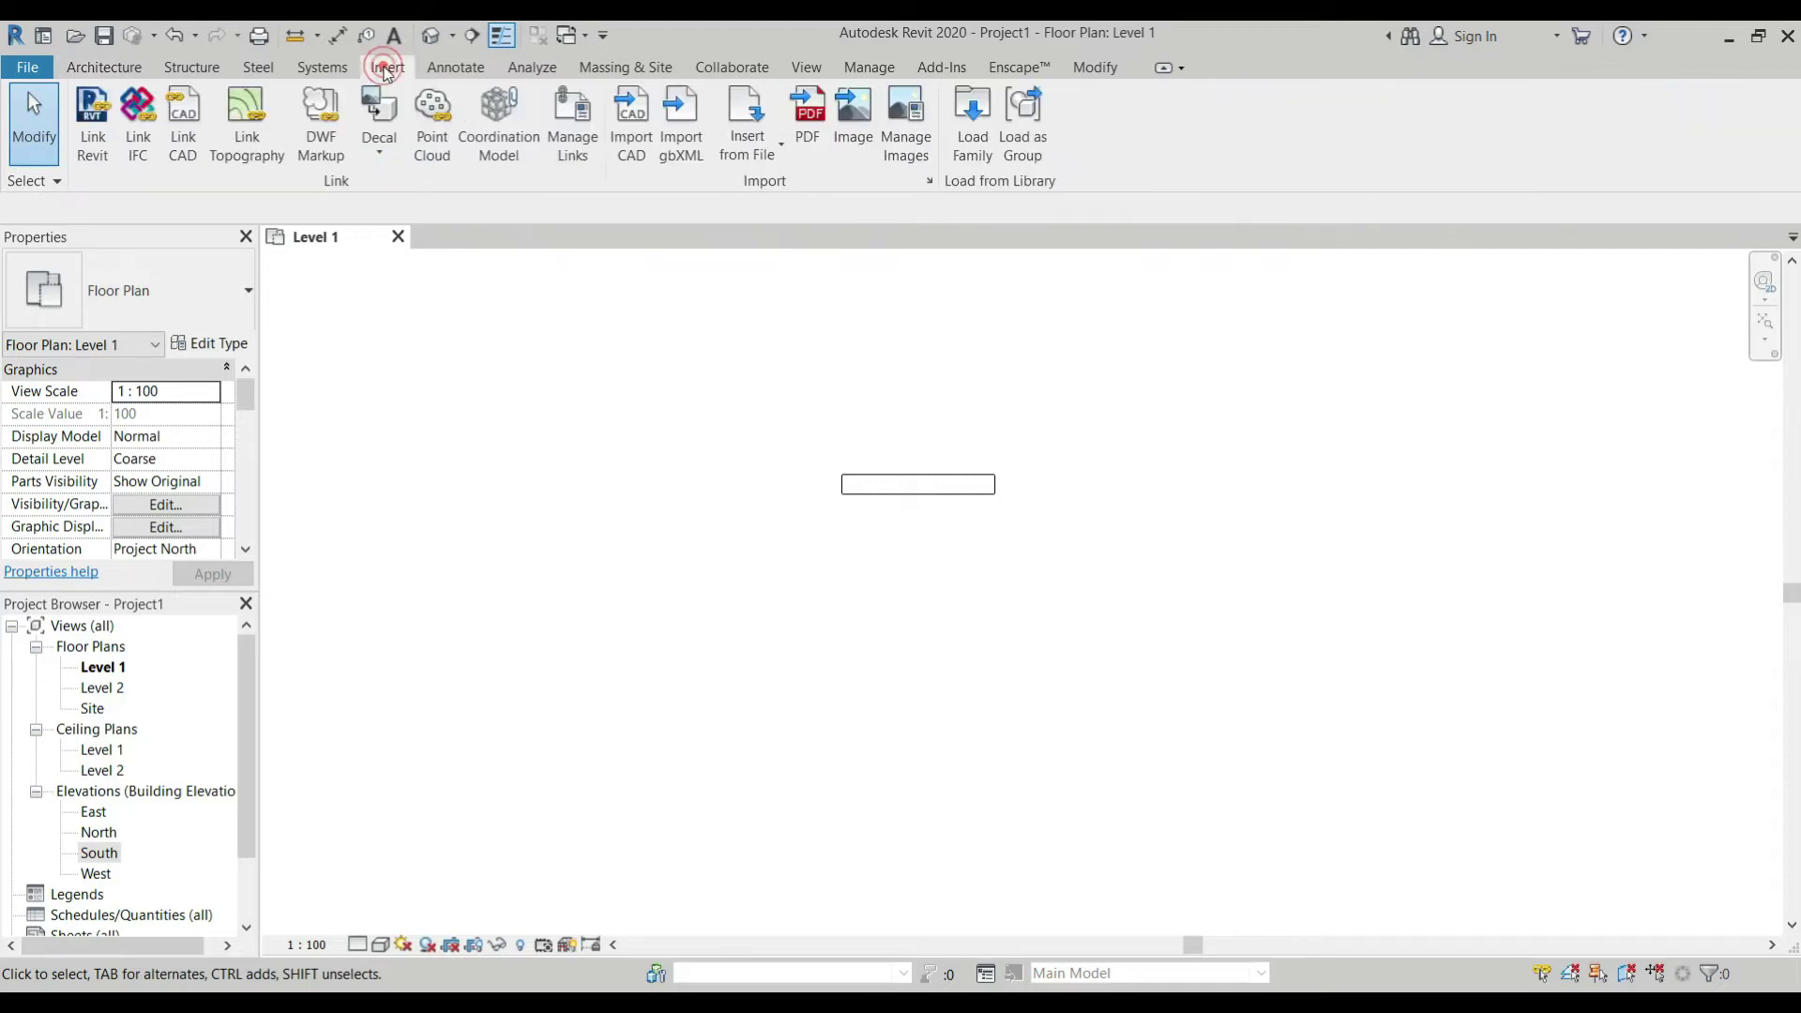
click(977, 157)
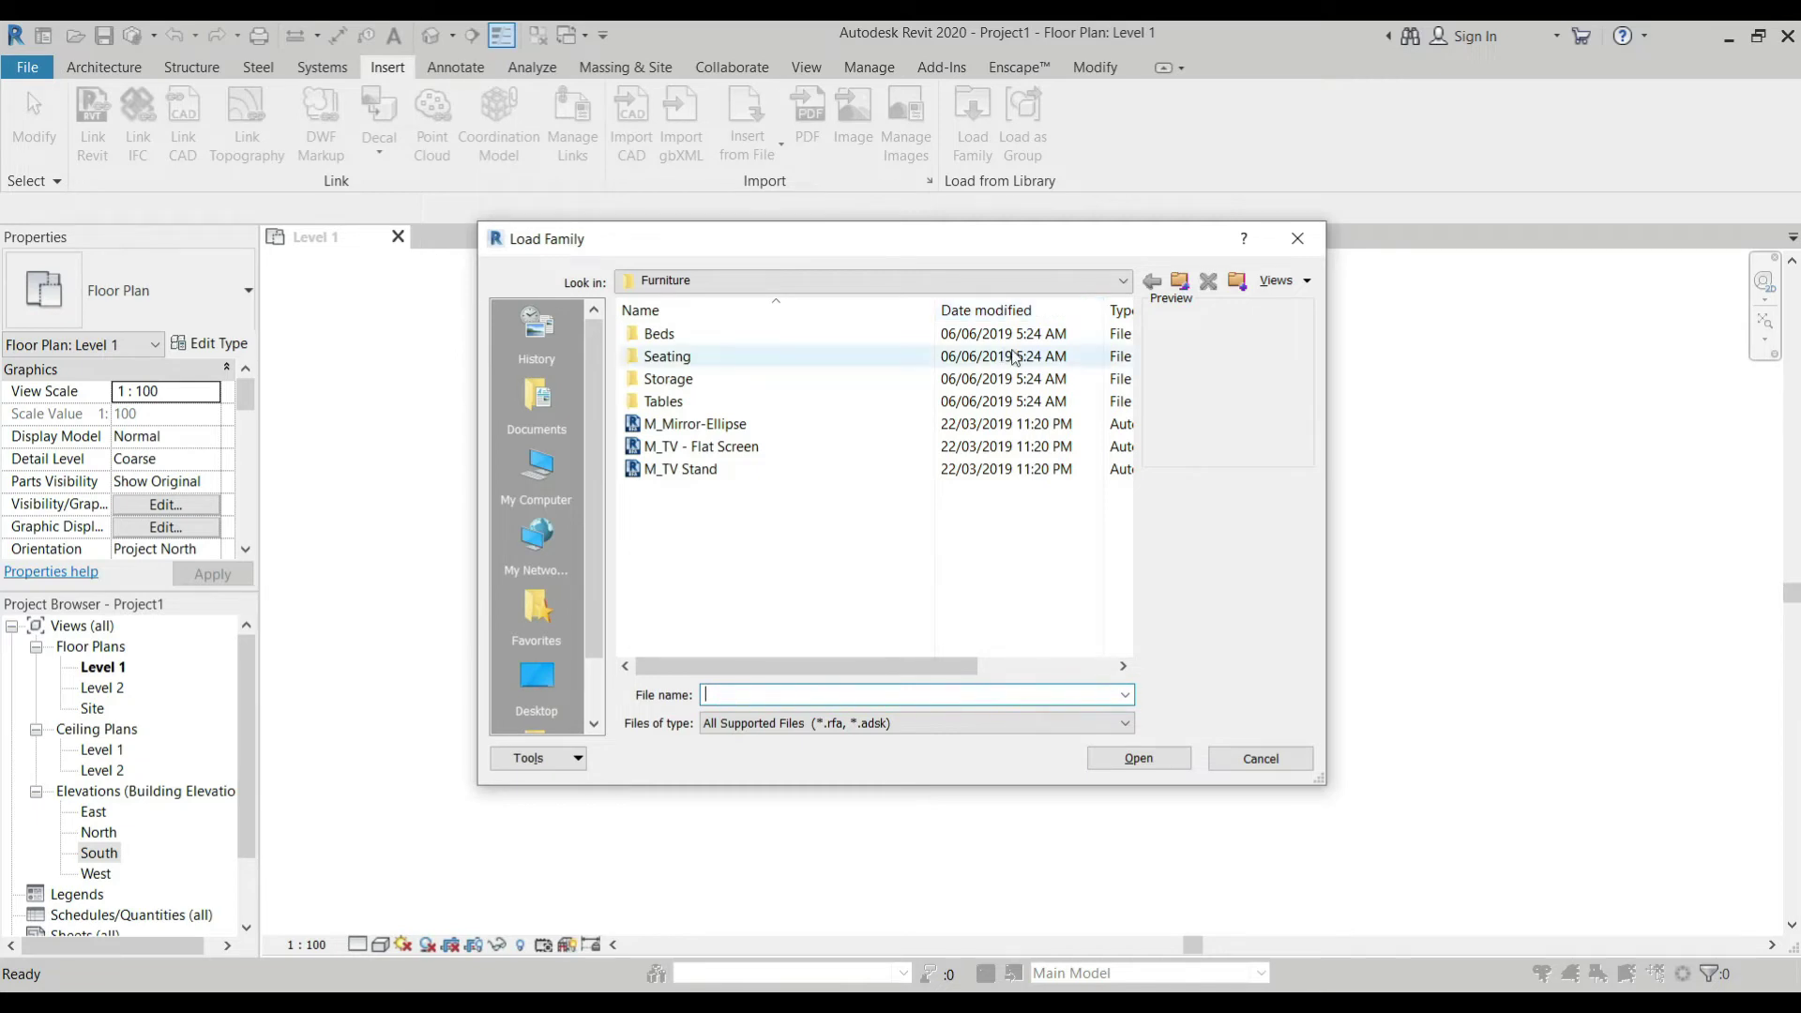
click(1179, 282)
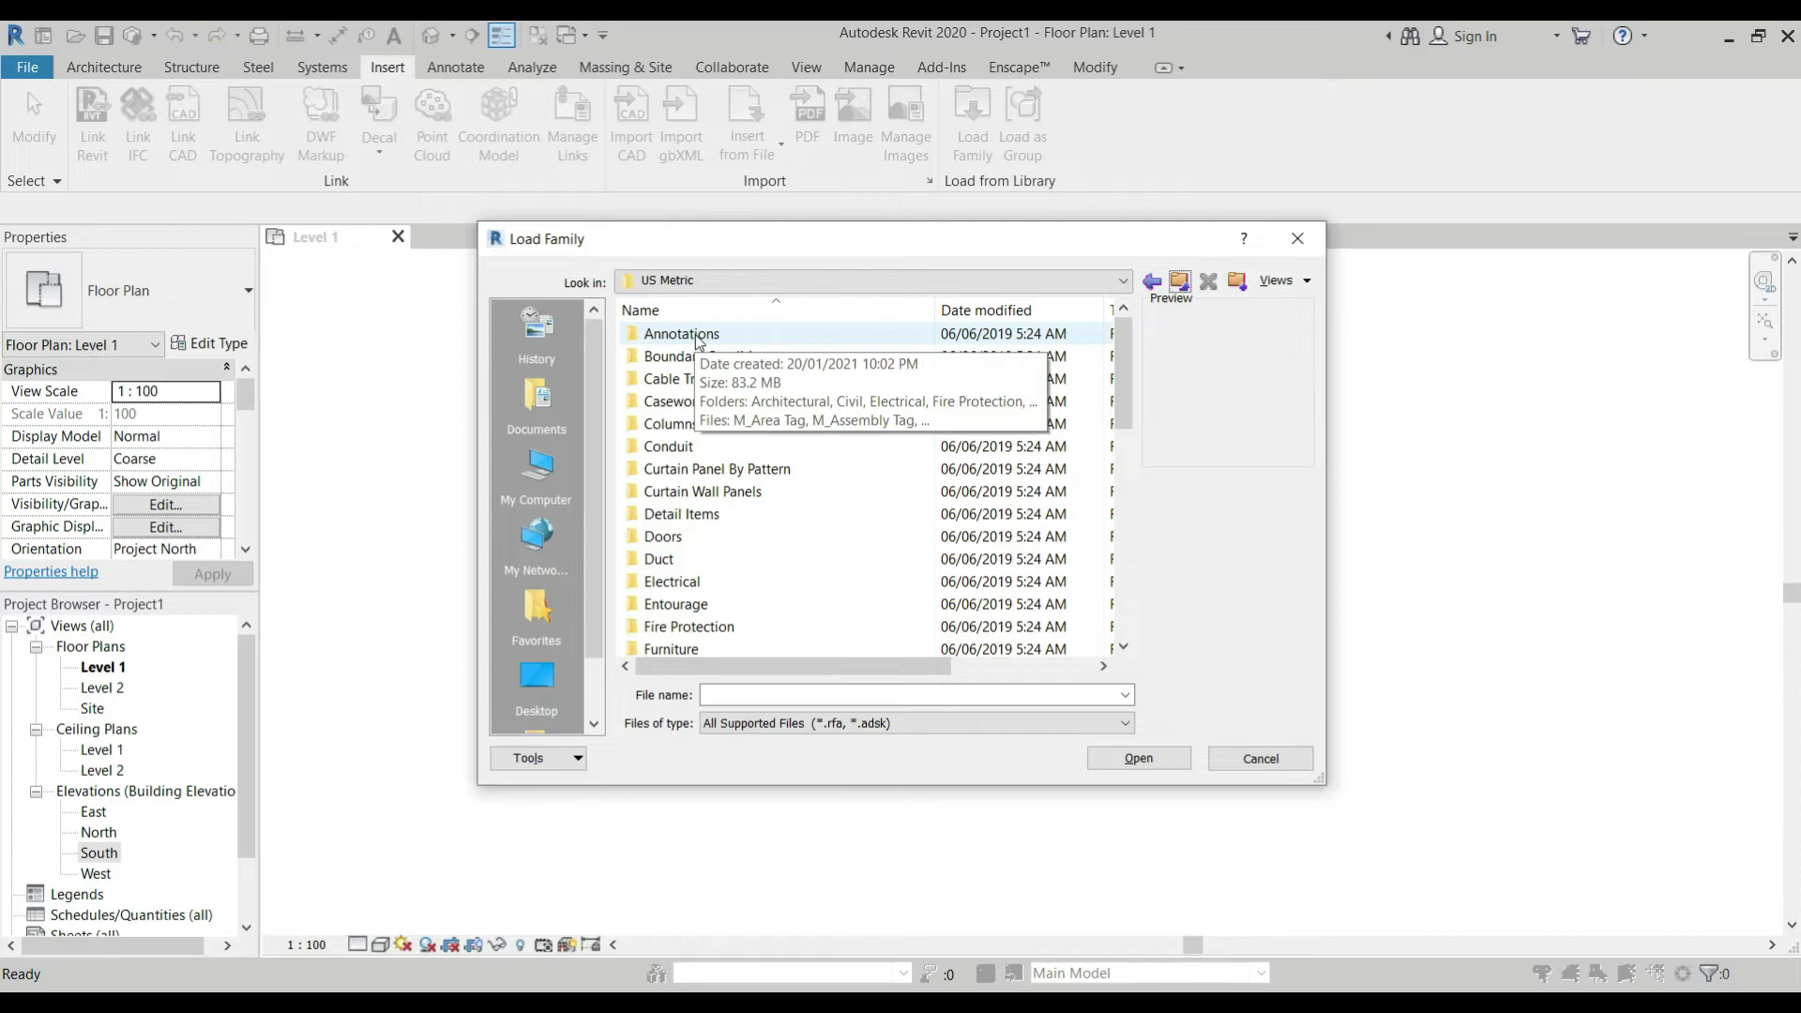
scroll(697, 338, down, 9)
scroll(712, 404, up, 5)
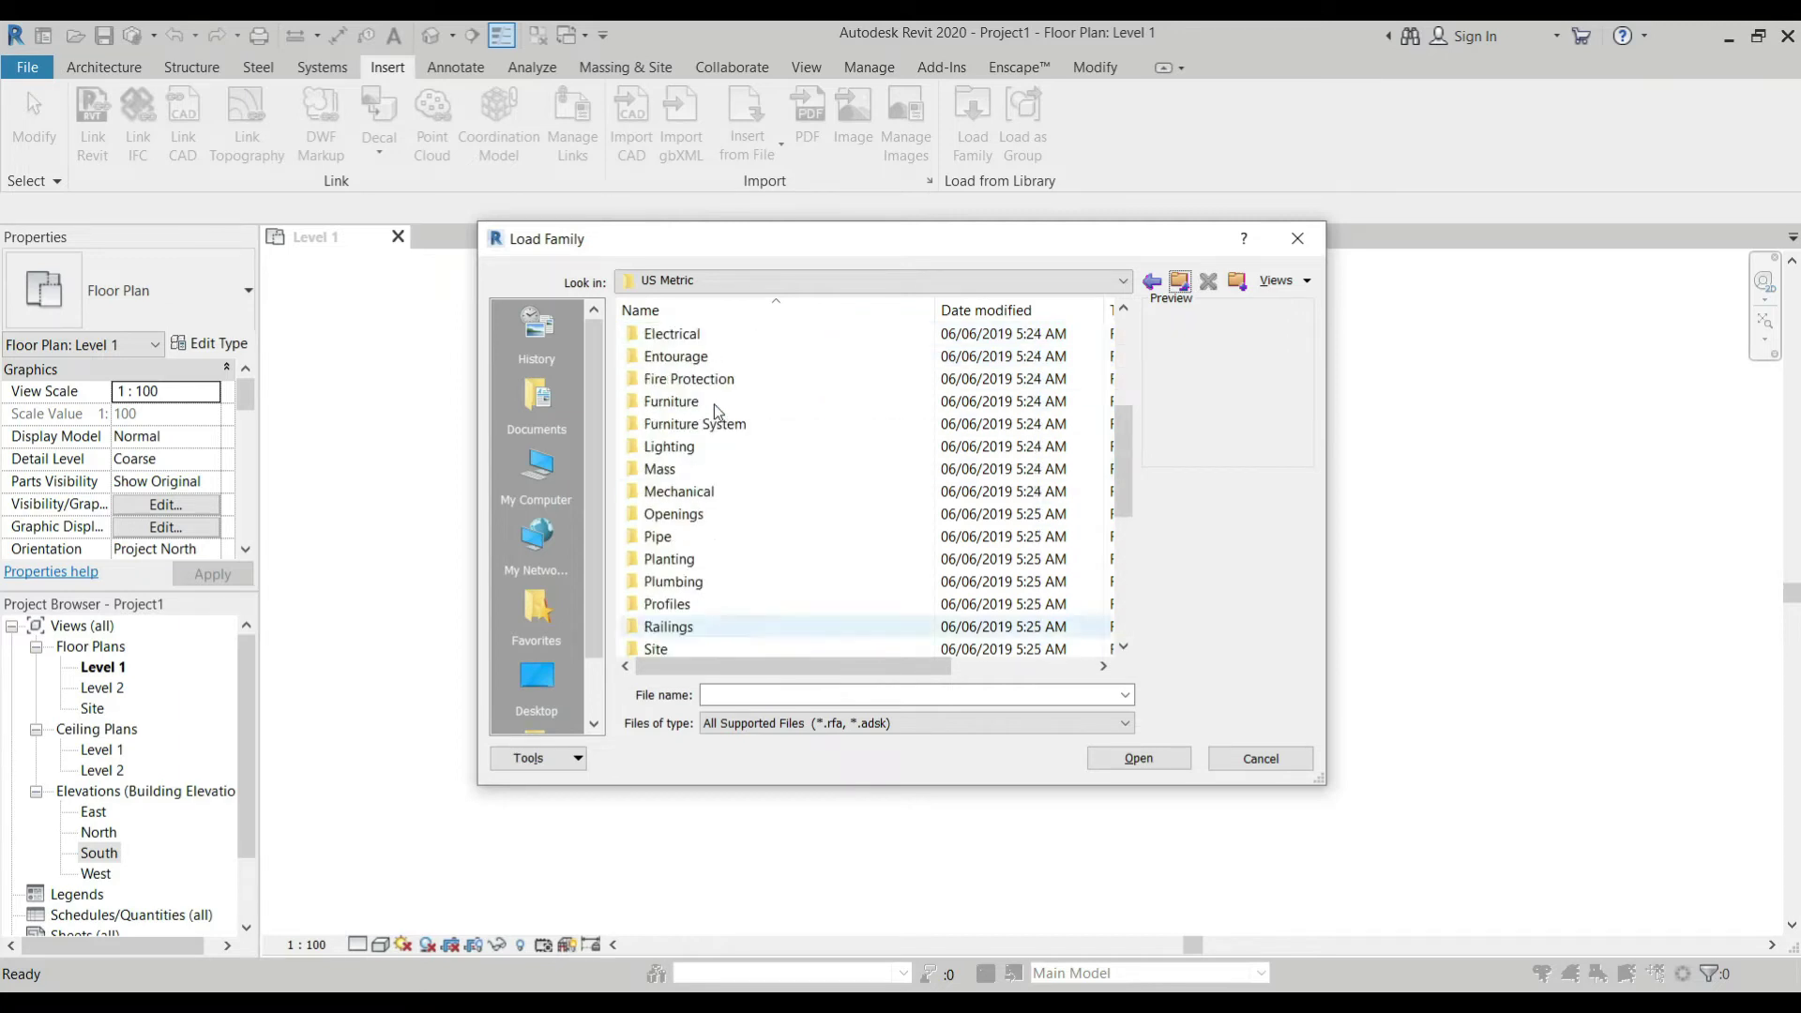
scroll(713, 404, up, 3)
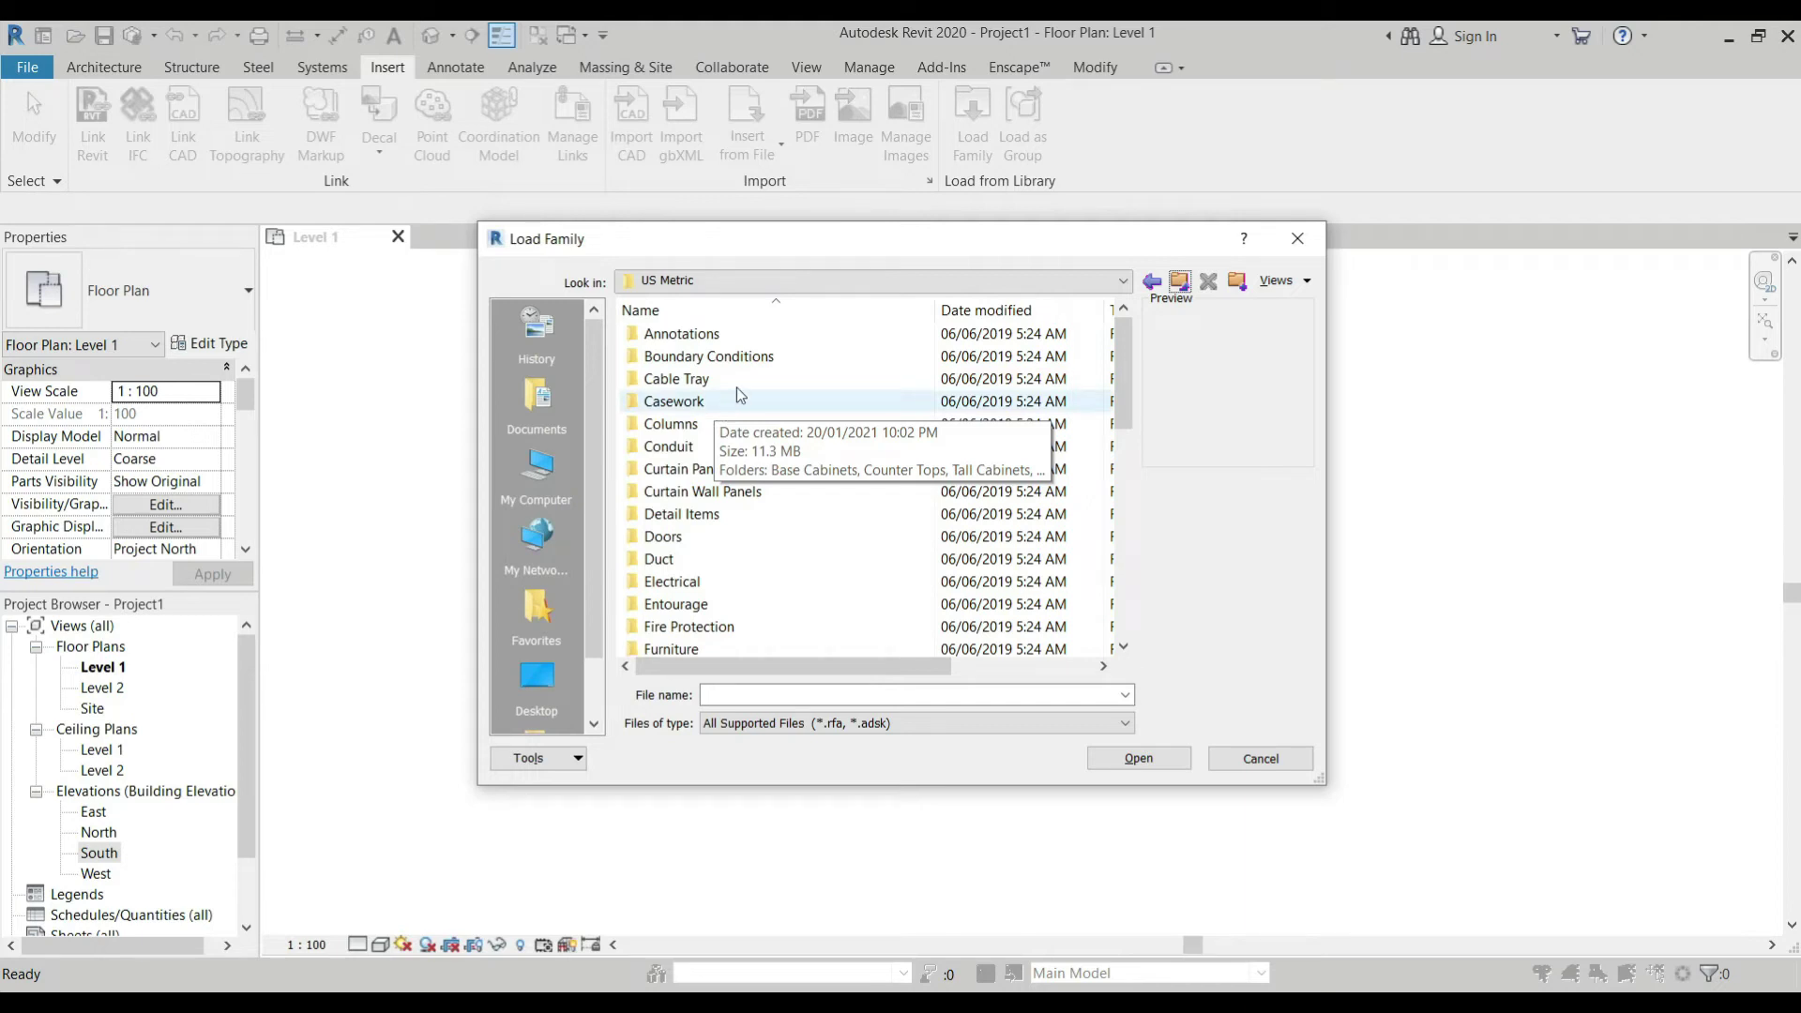
double_click(692, 649)
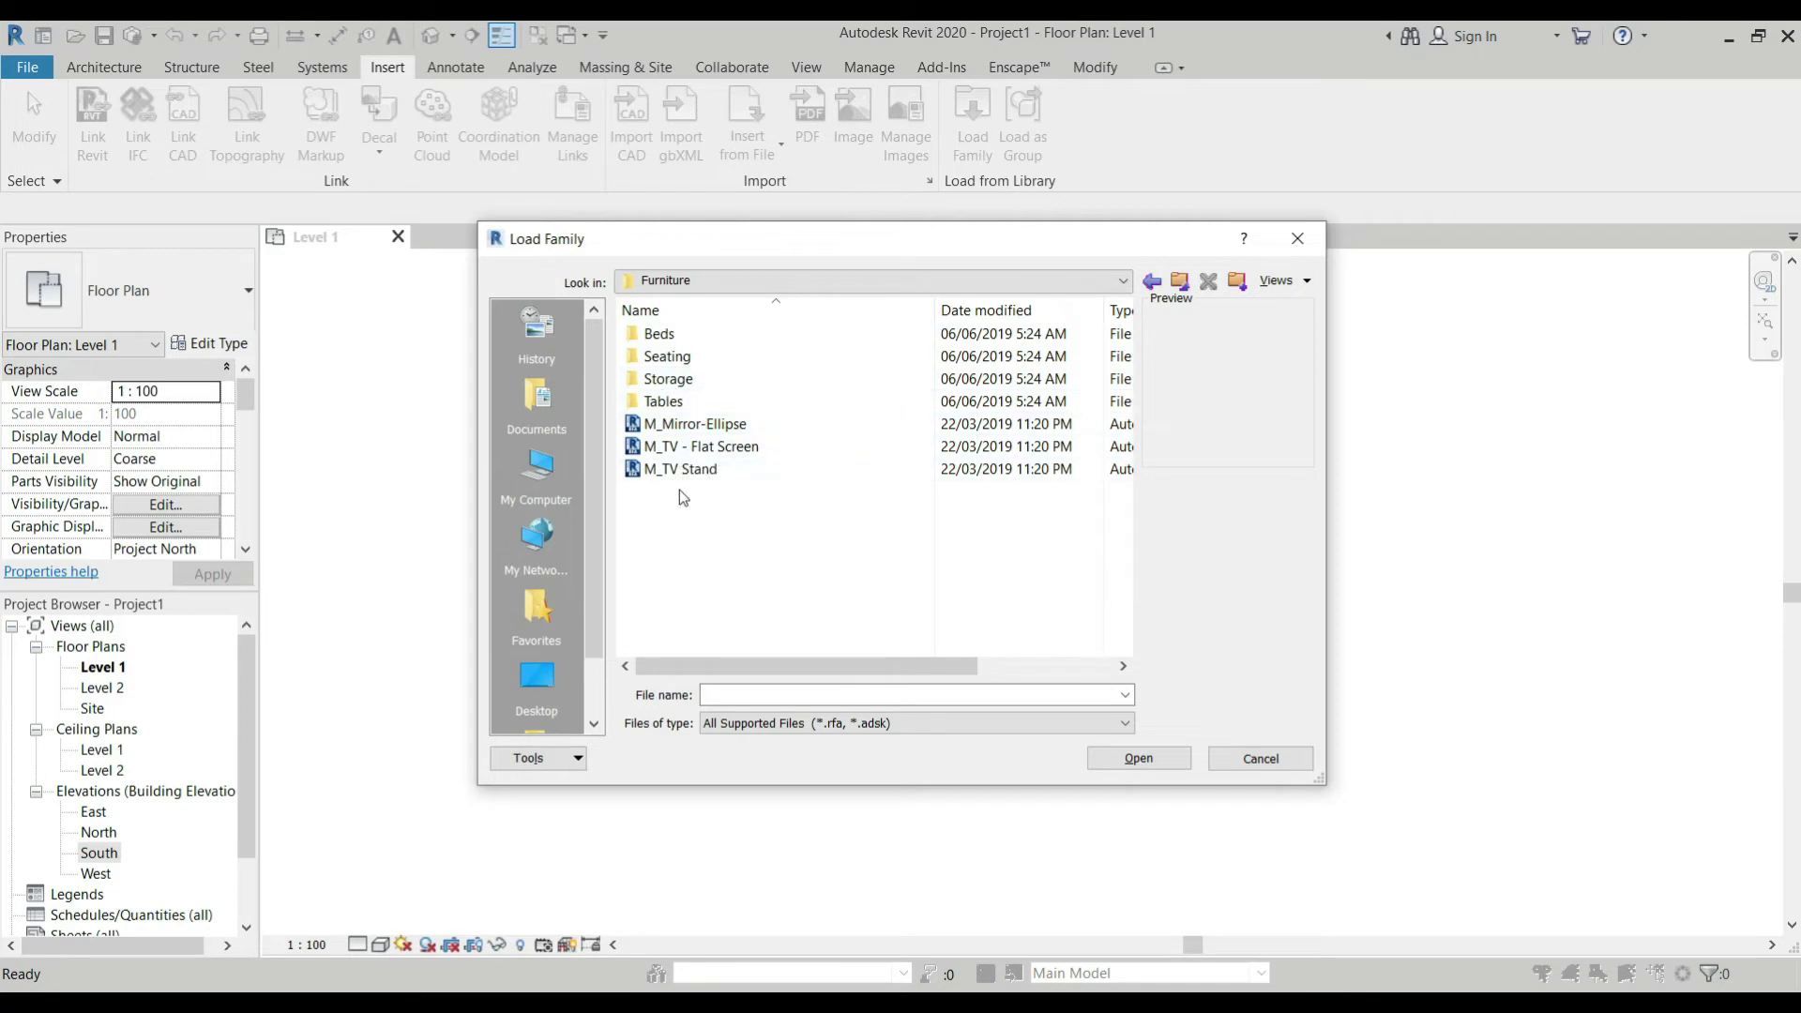
click(731, 430)
click(1136, 764)
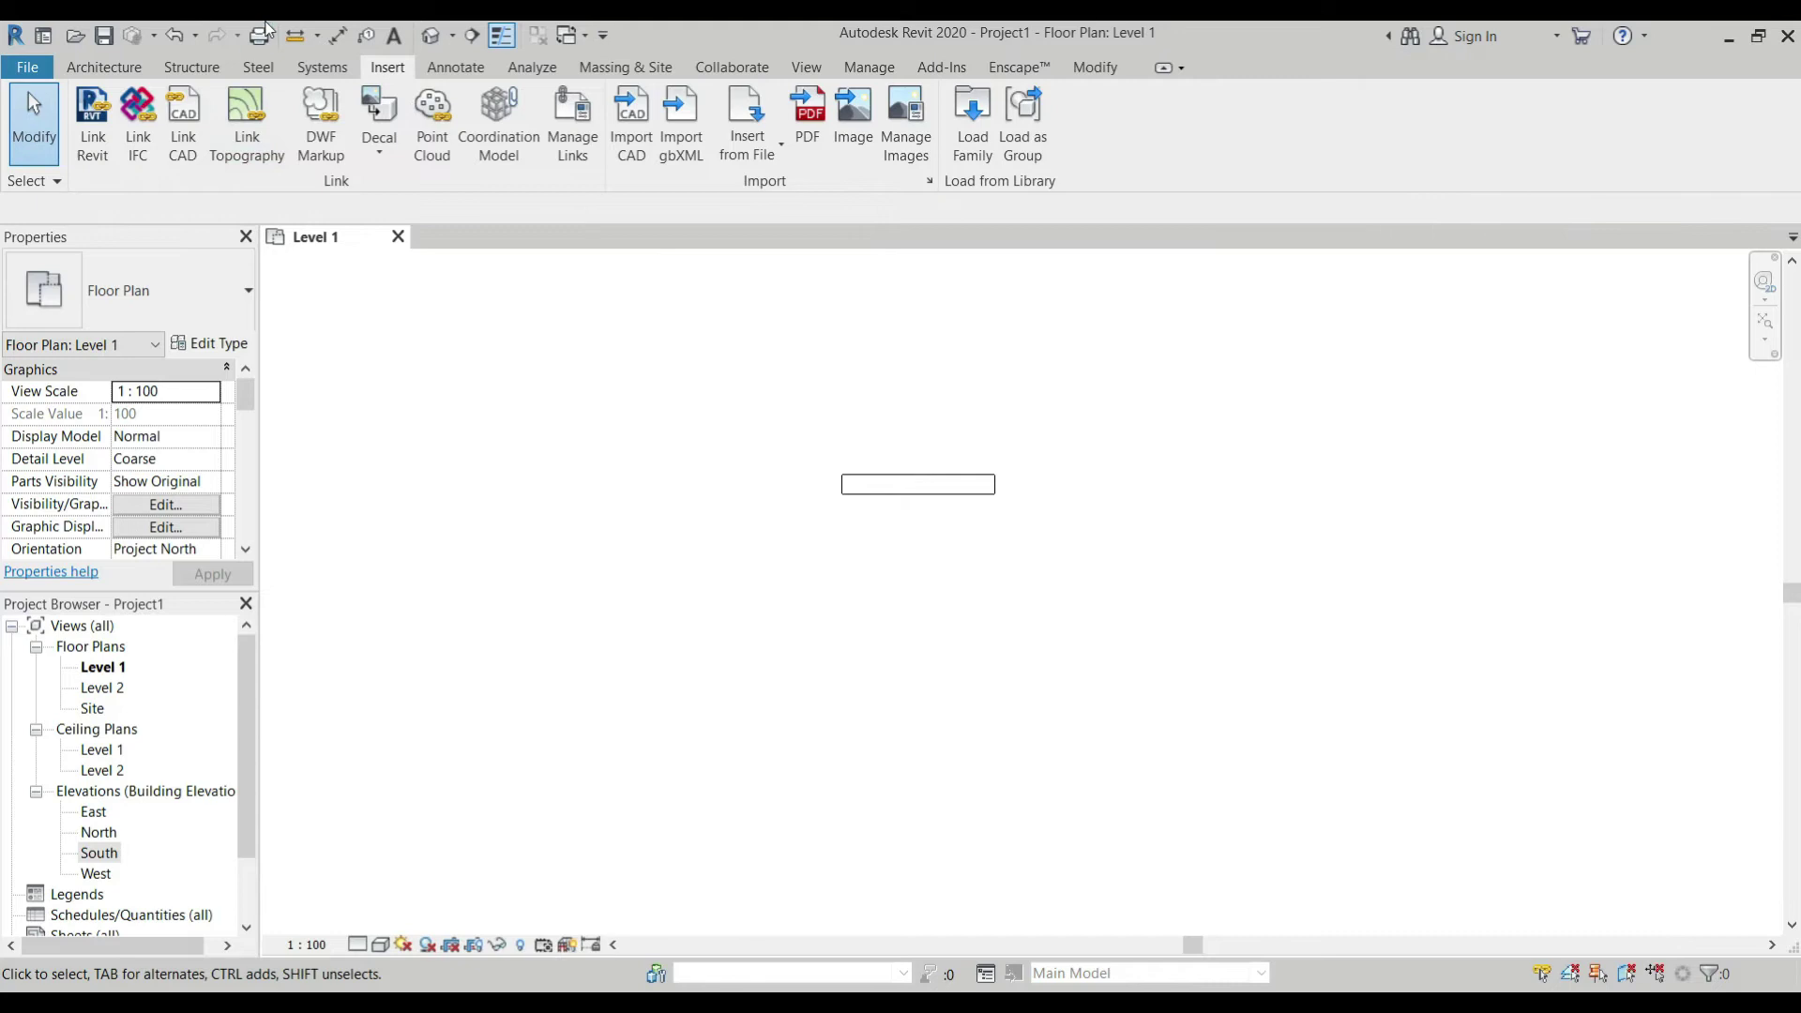
Place the 600 x 1200mm M_Mirror-Ellipse at the middle of the wall's south face and show it in the South elevation.
click(98, 71)
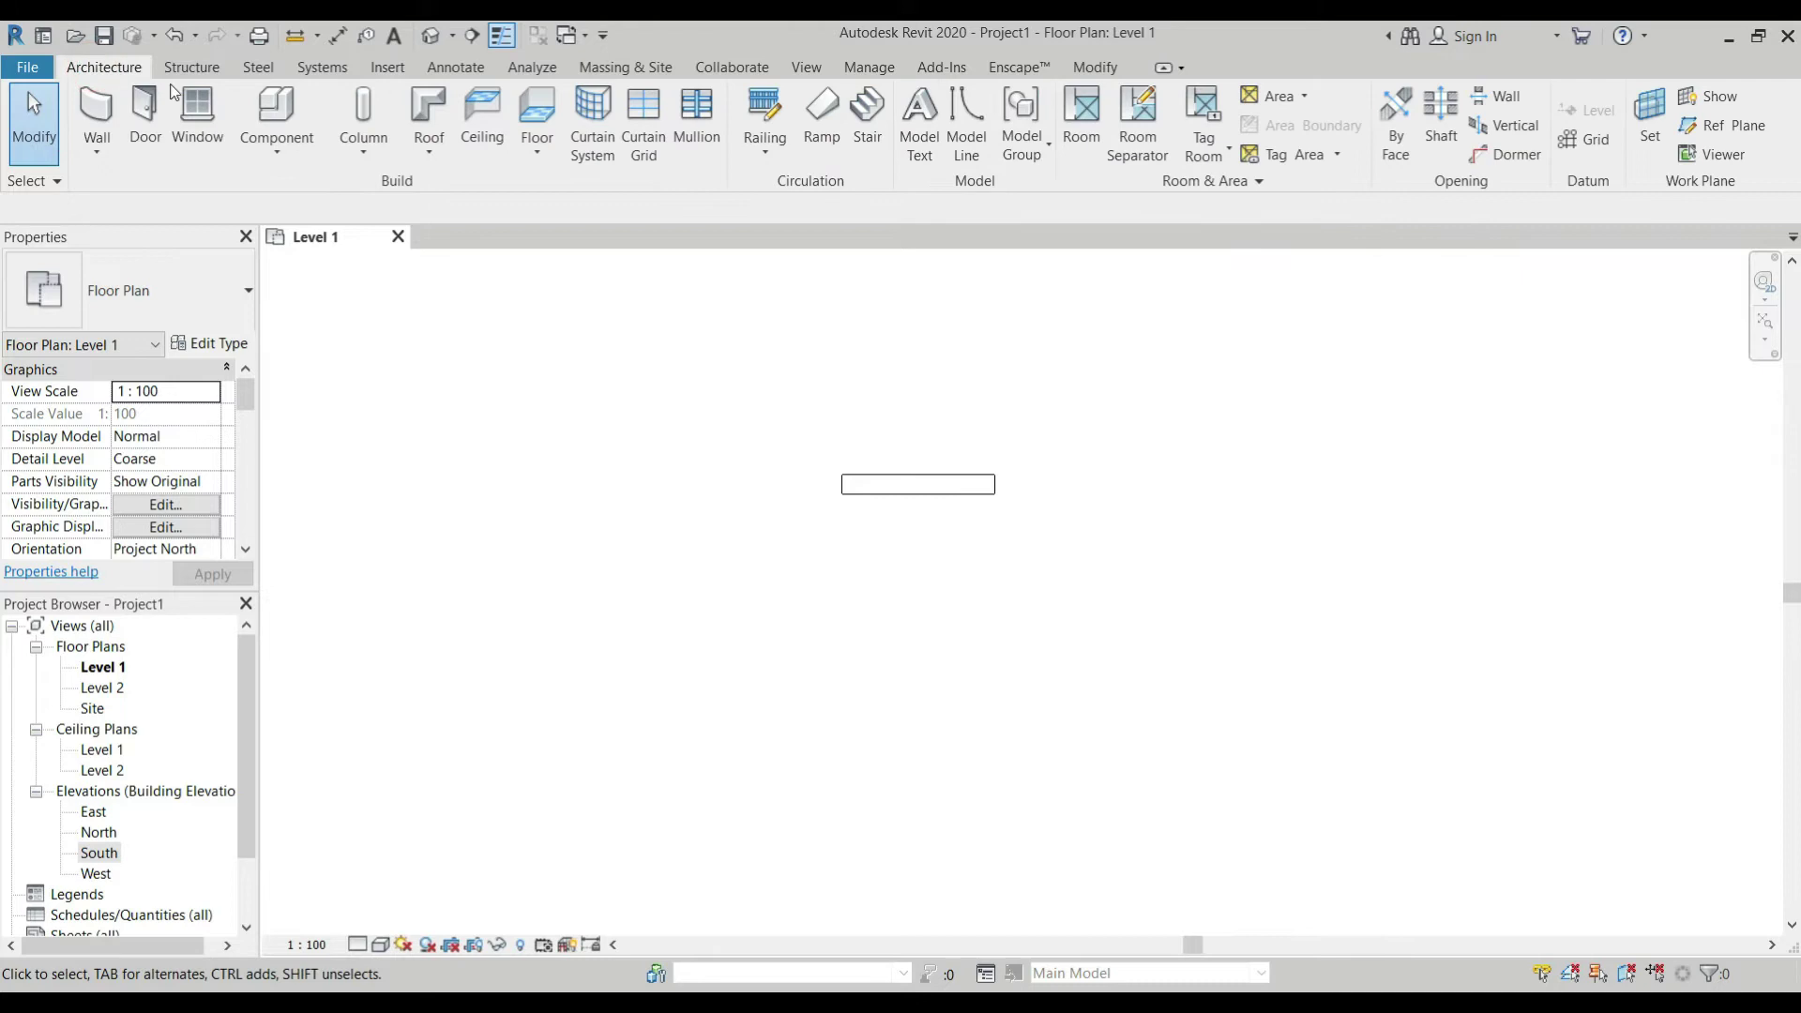
click(290, 157)
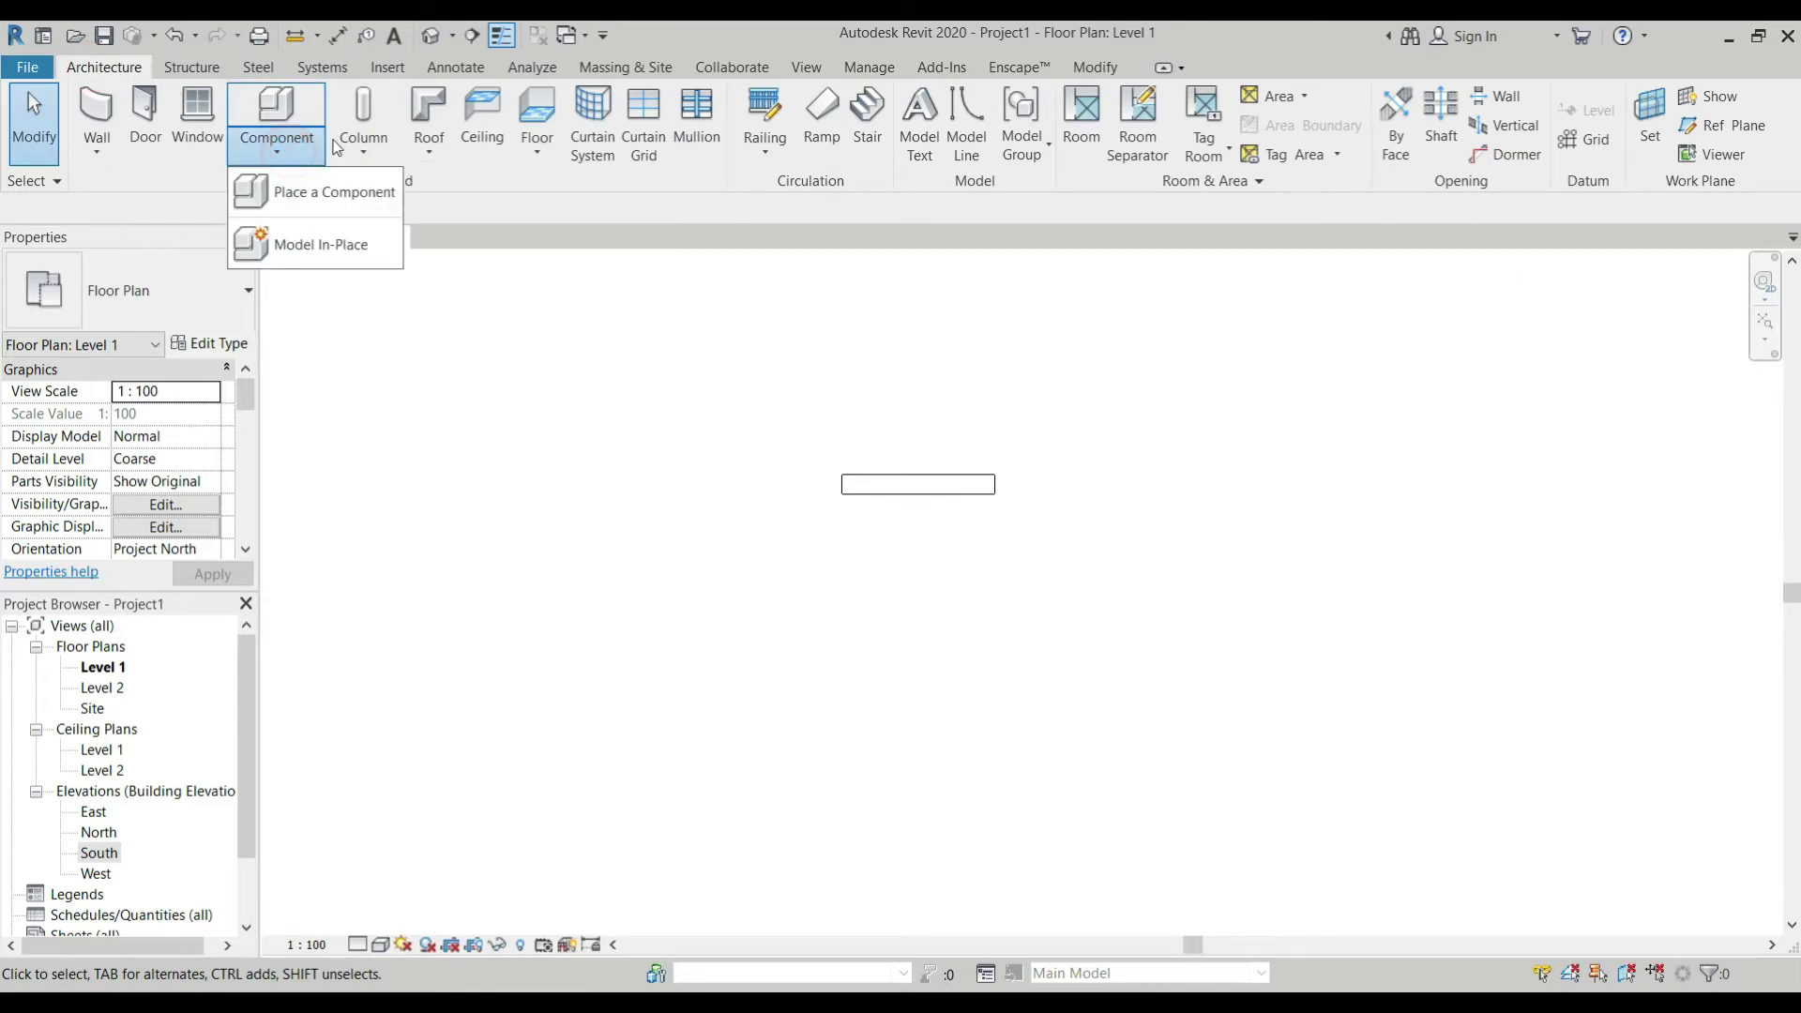
click(343, 185)
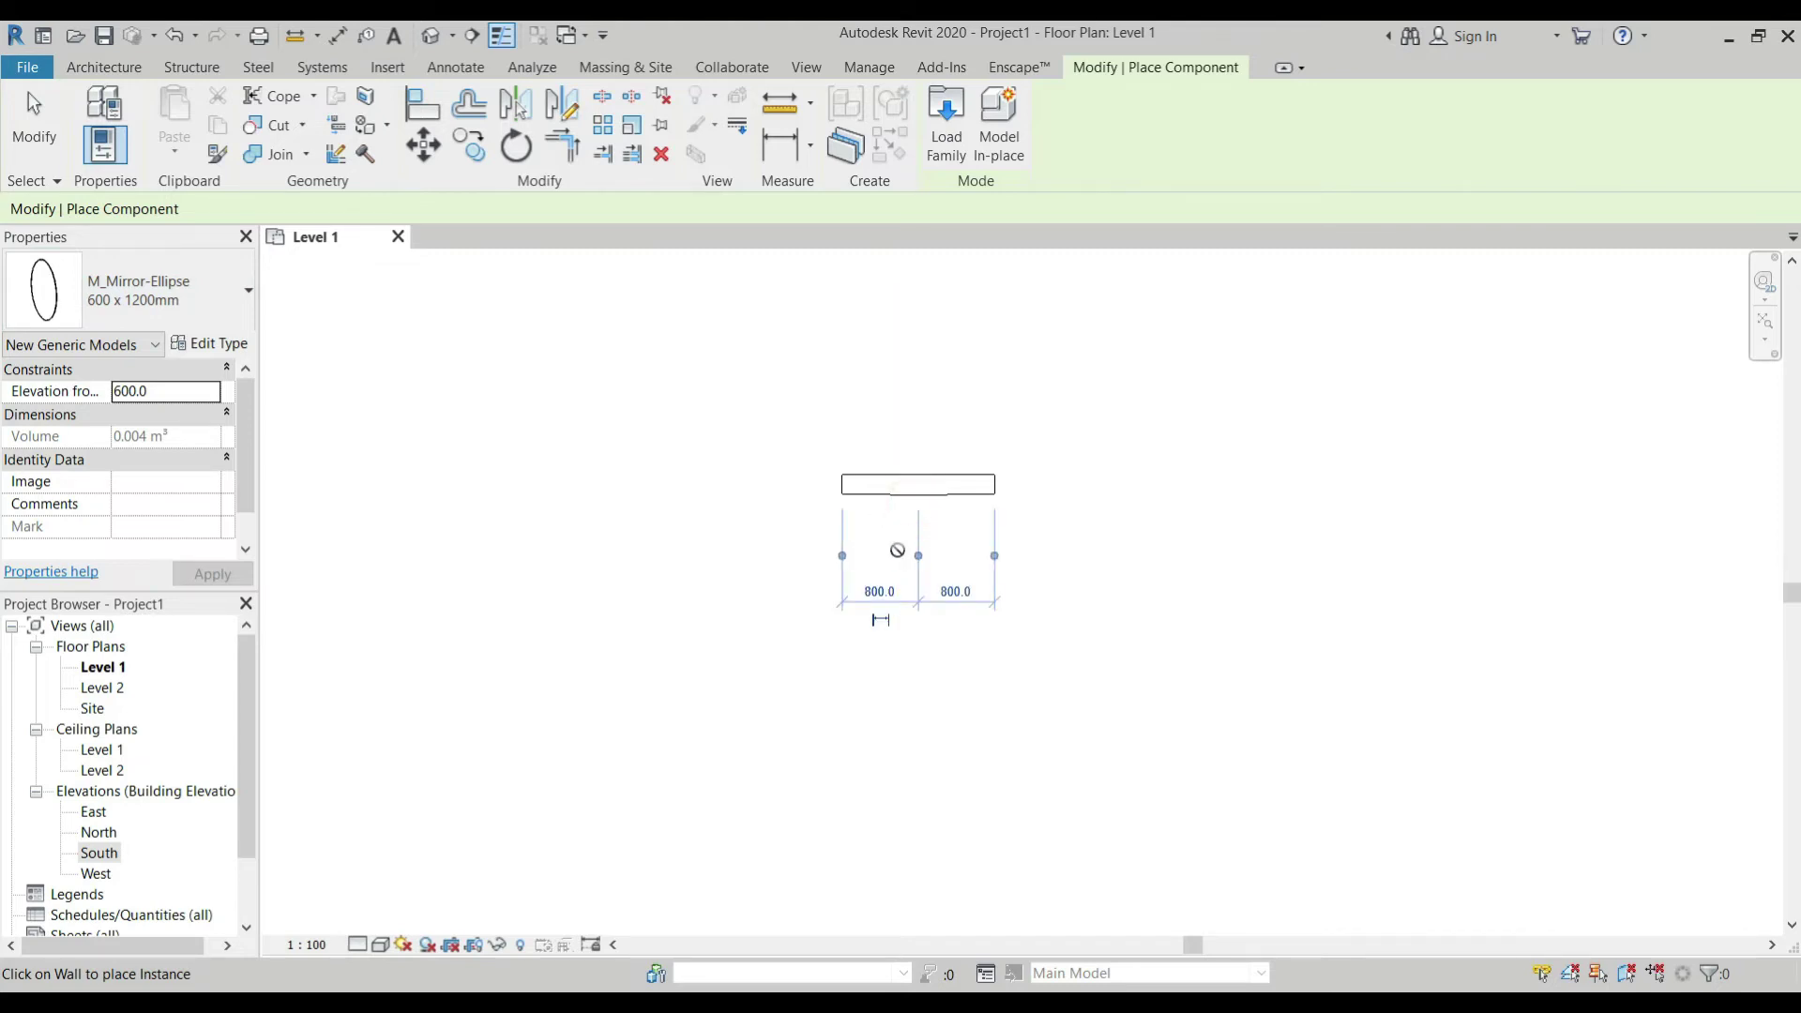
key(Escape)
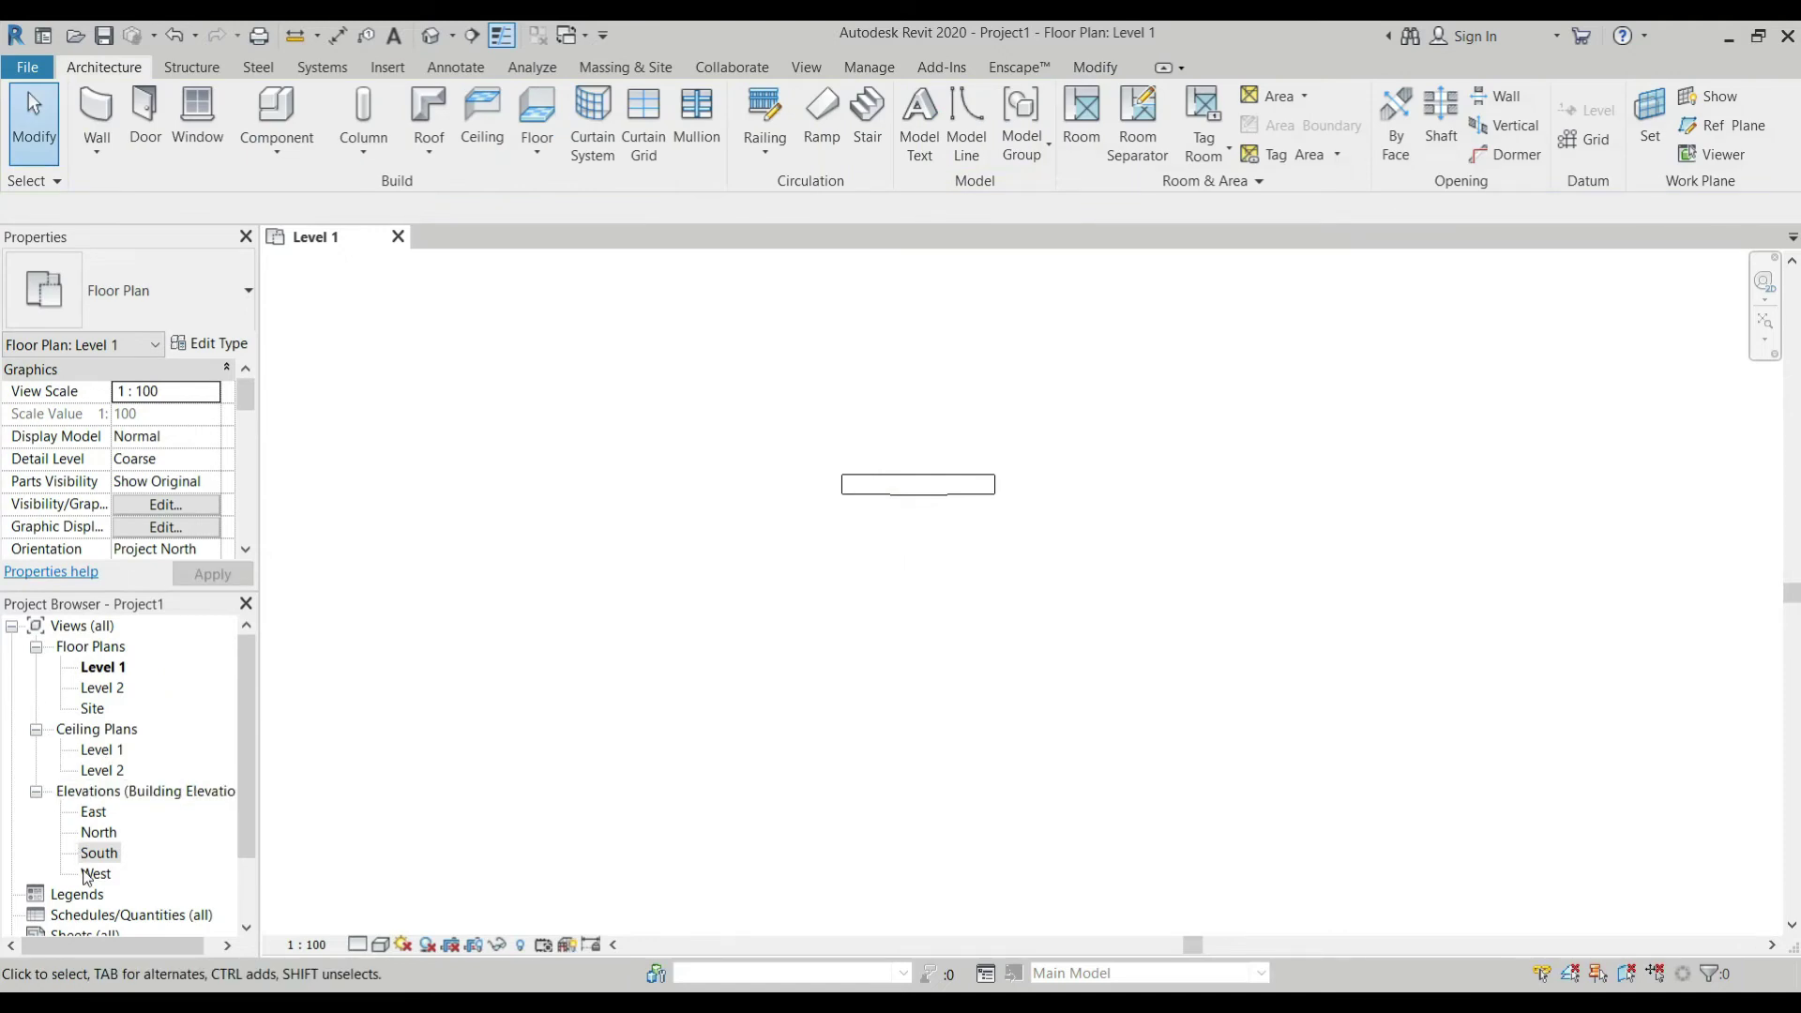
double_click(100, 854)
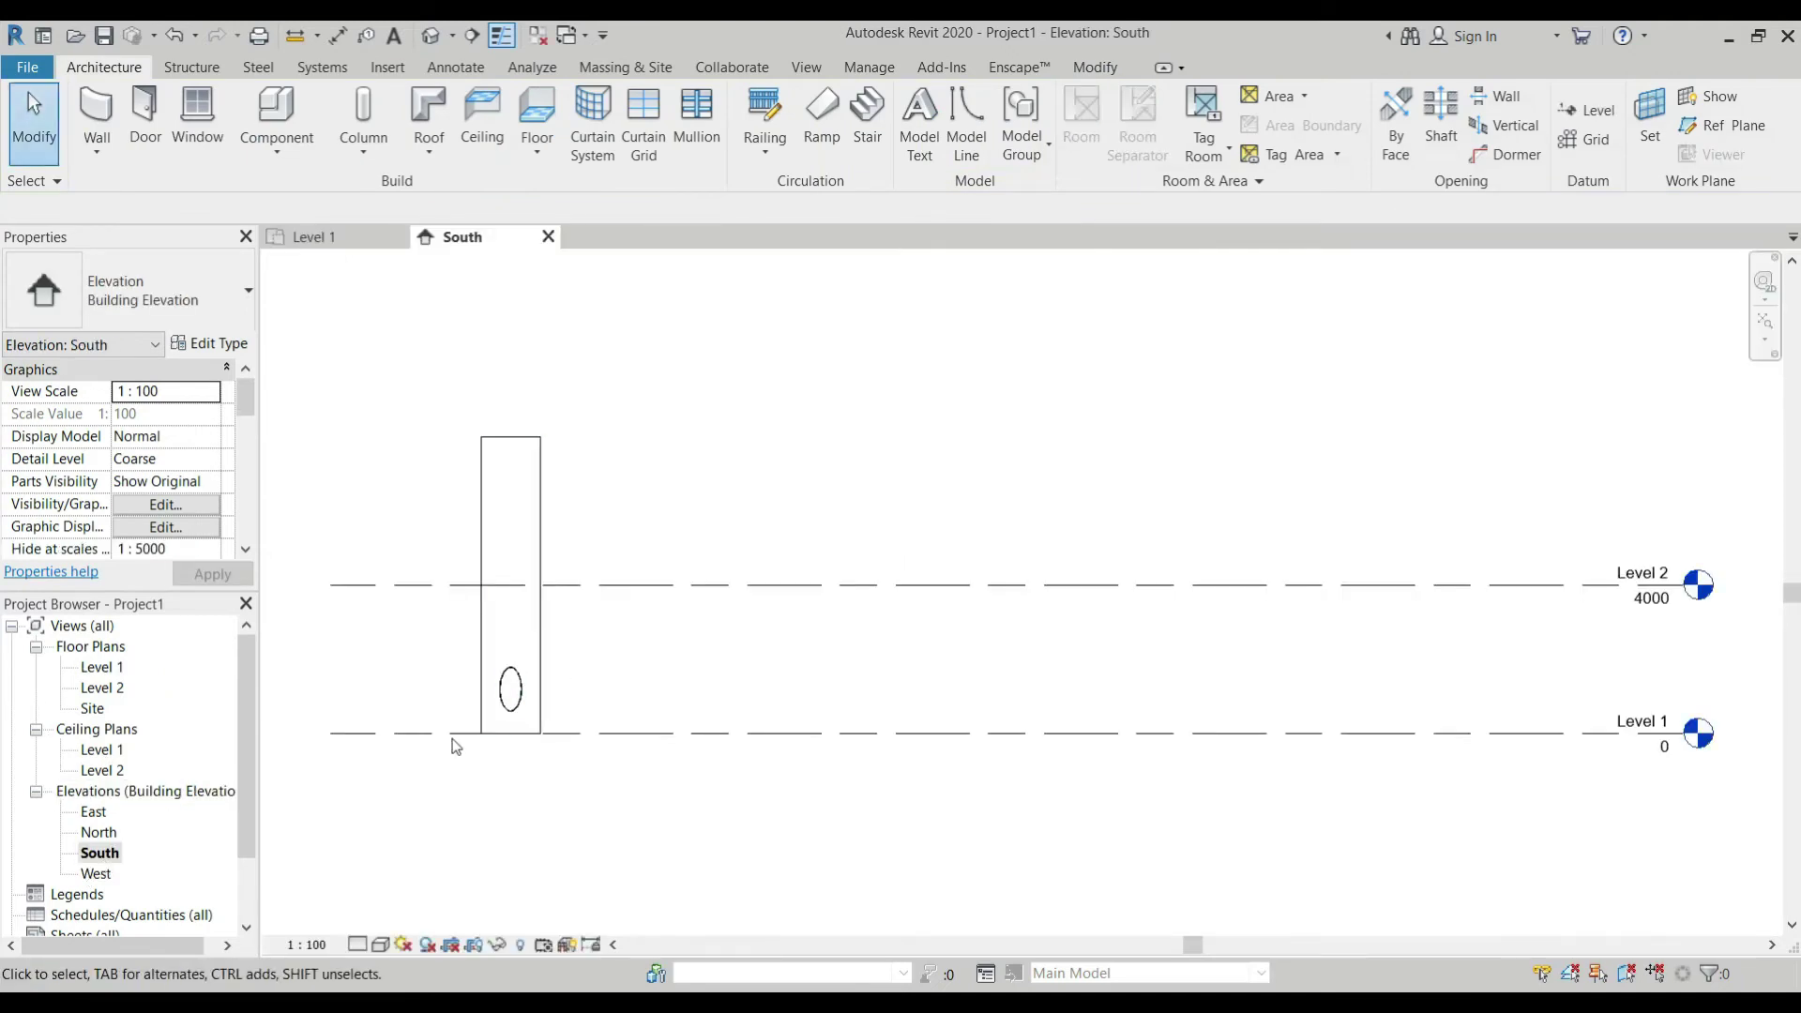
scroll(506, 704, up, 5)
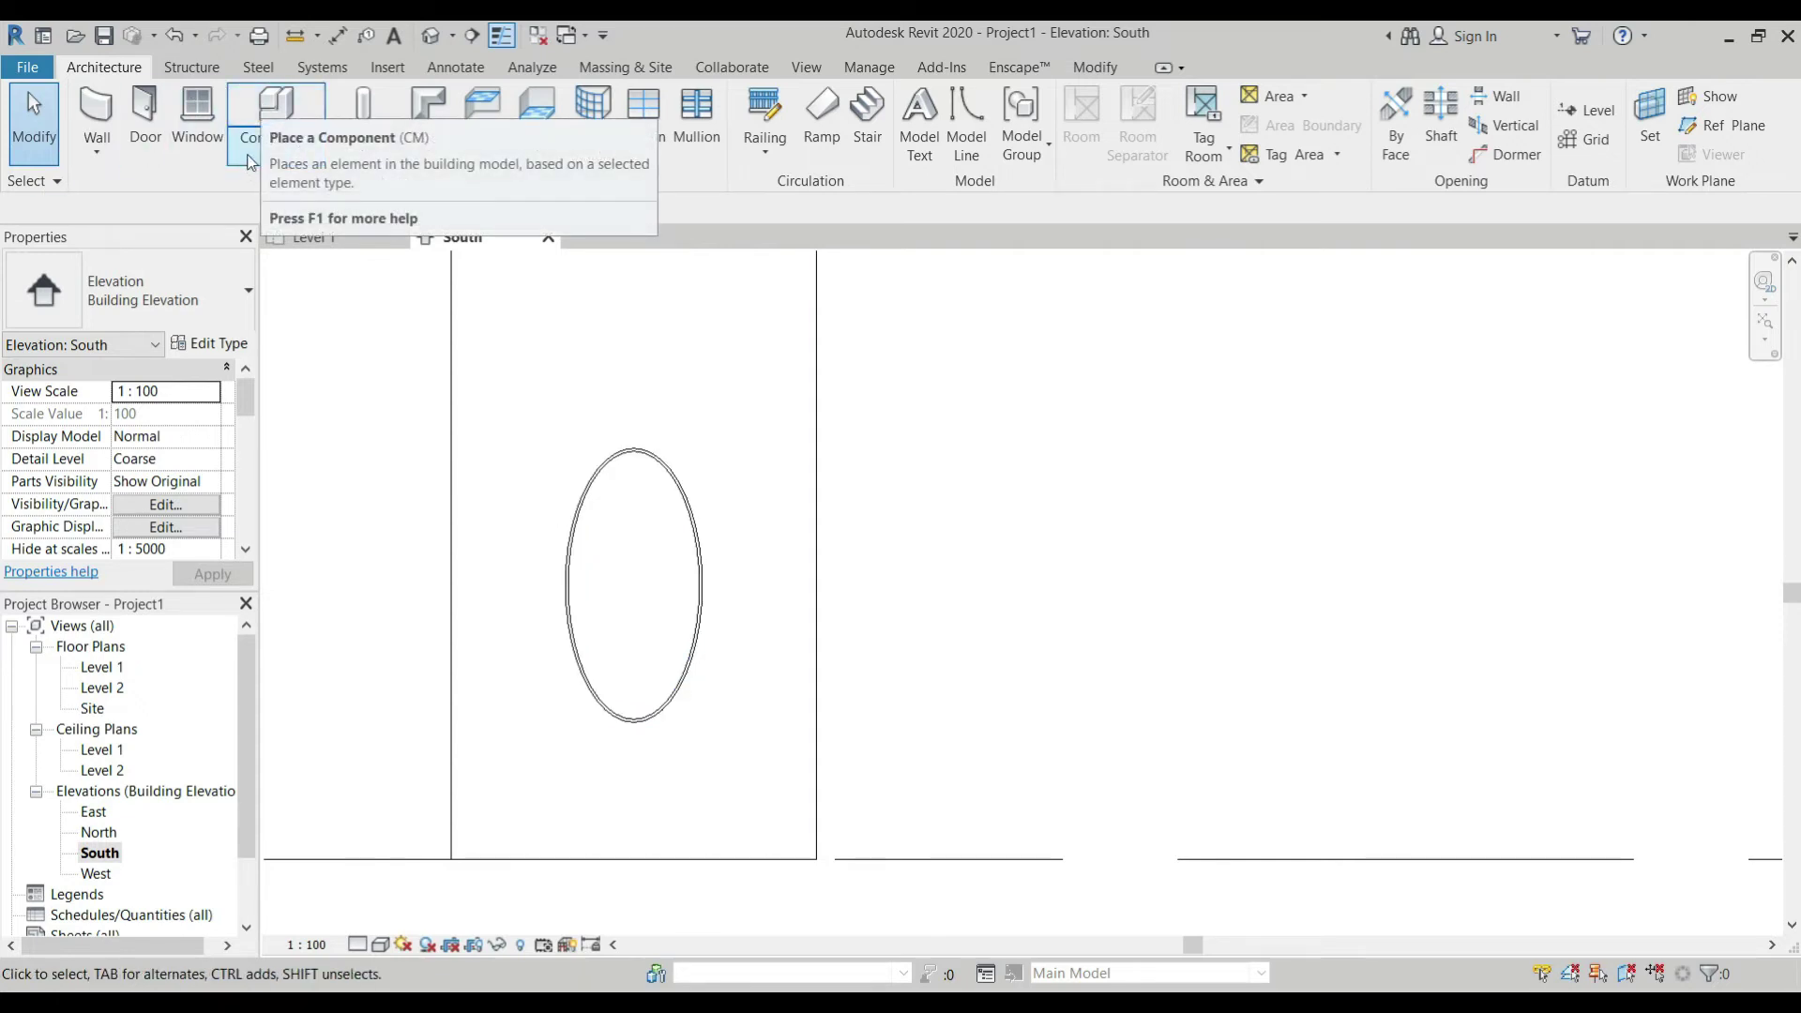
Create an in-place model component in the Generic Models category, named Generic Models 1.
click(251, 152)
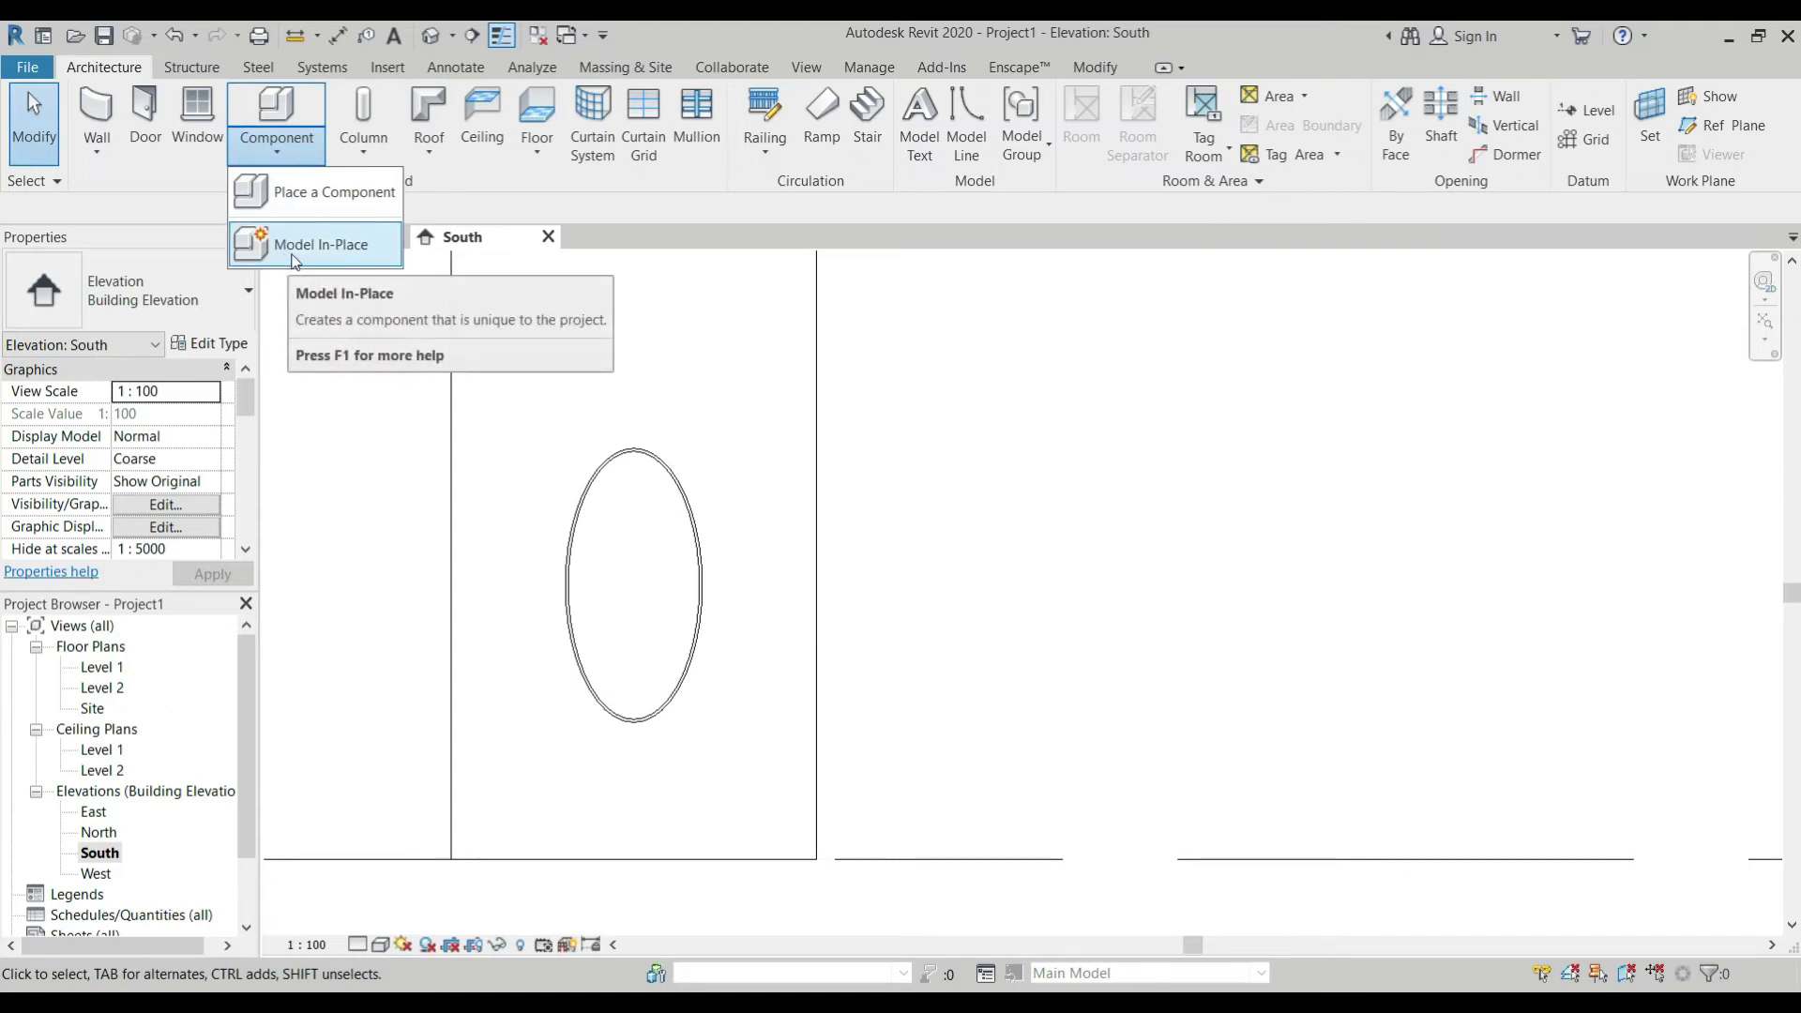
click(294, 257)
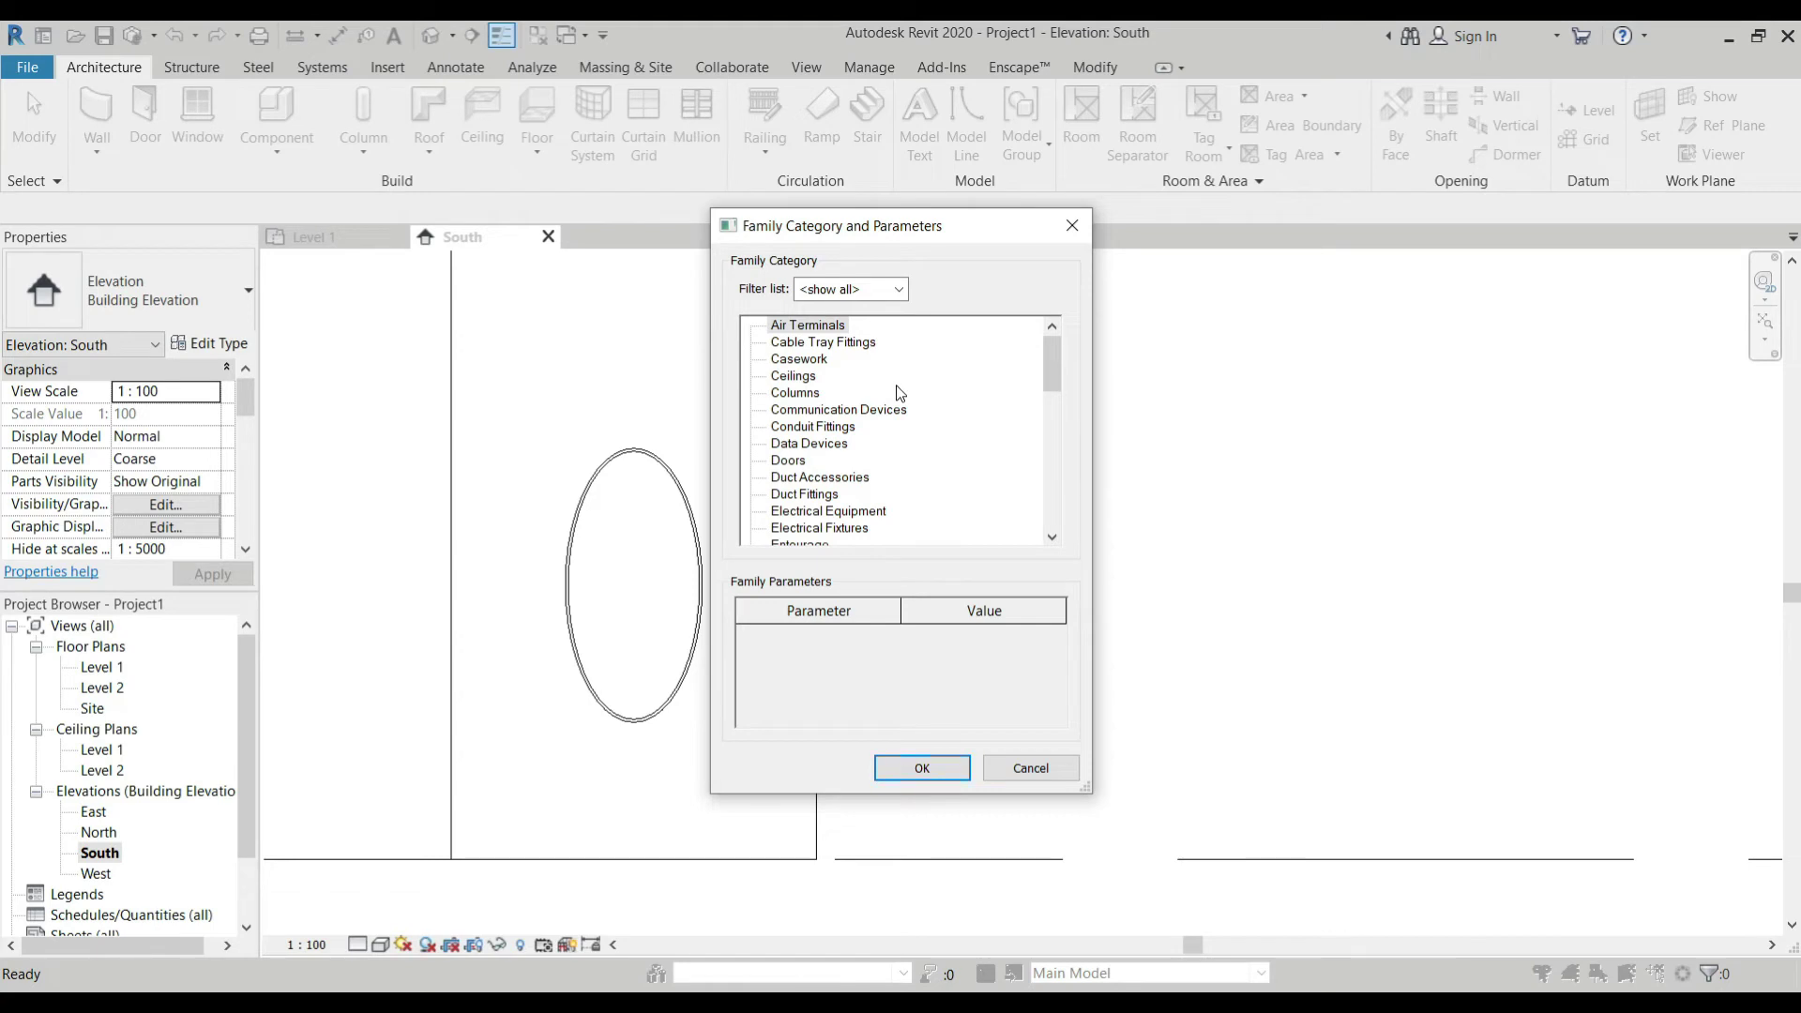
scroll(886, 375, down, 4)
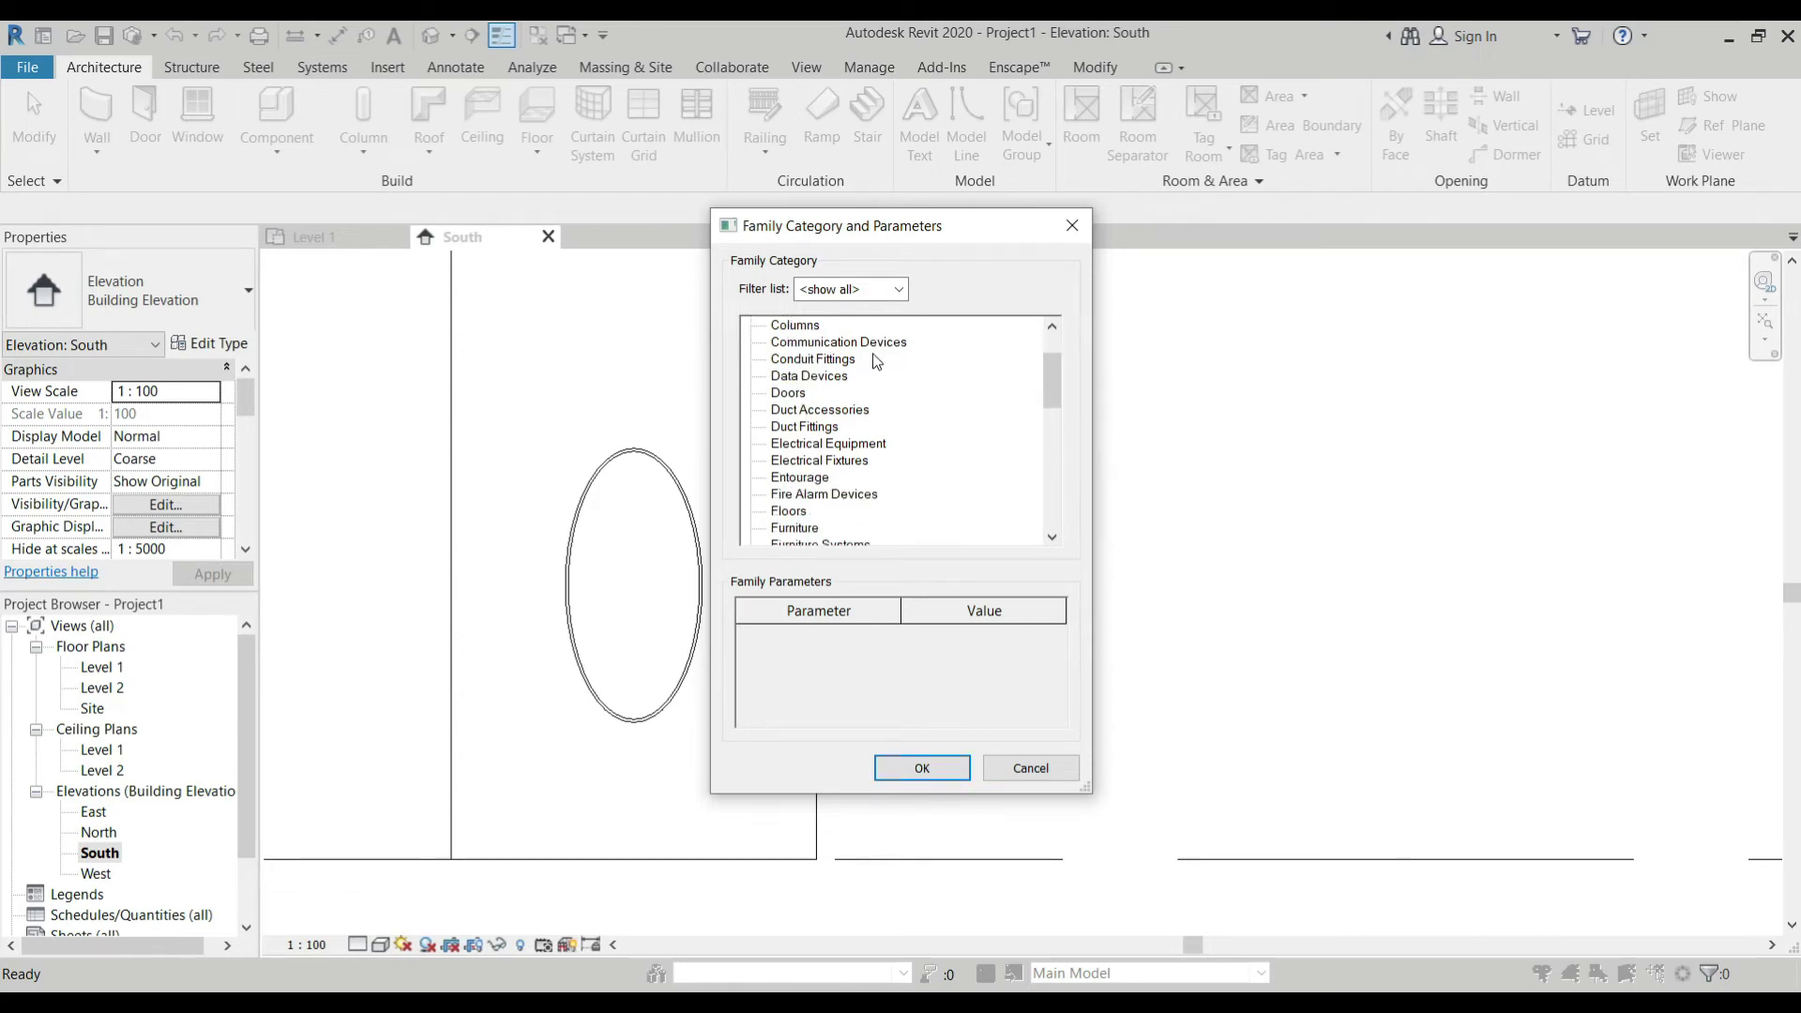
scroll(887, 392, down, 7)
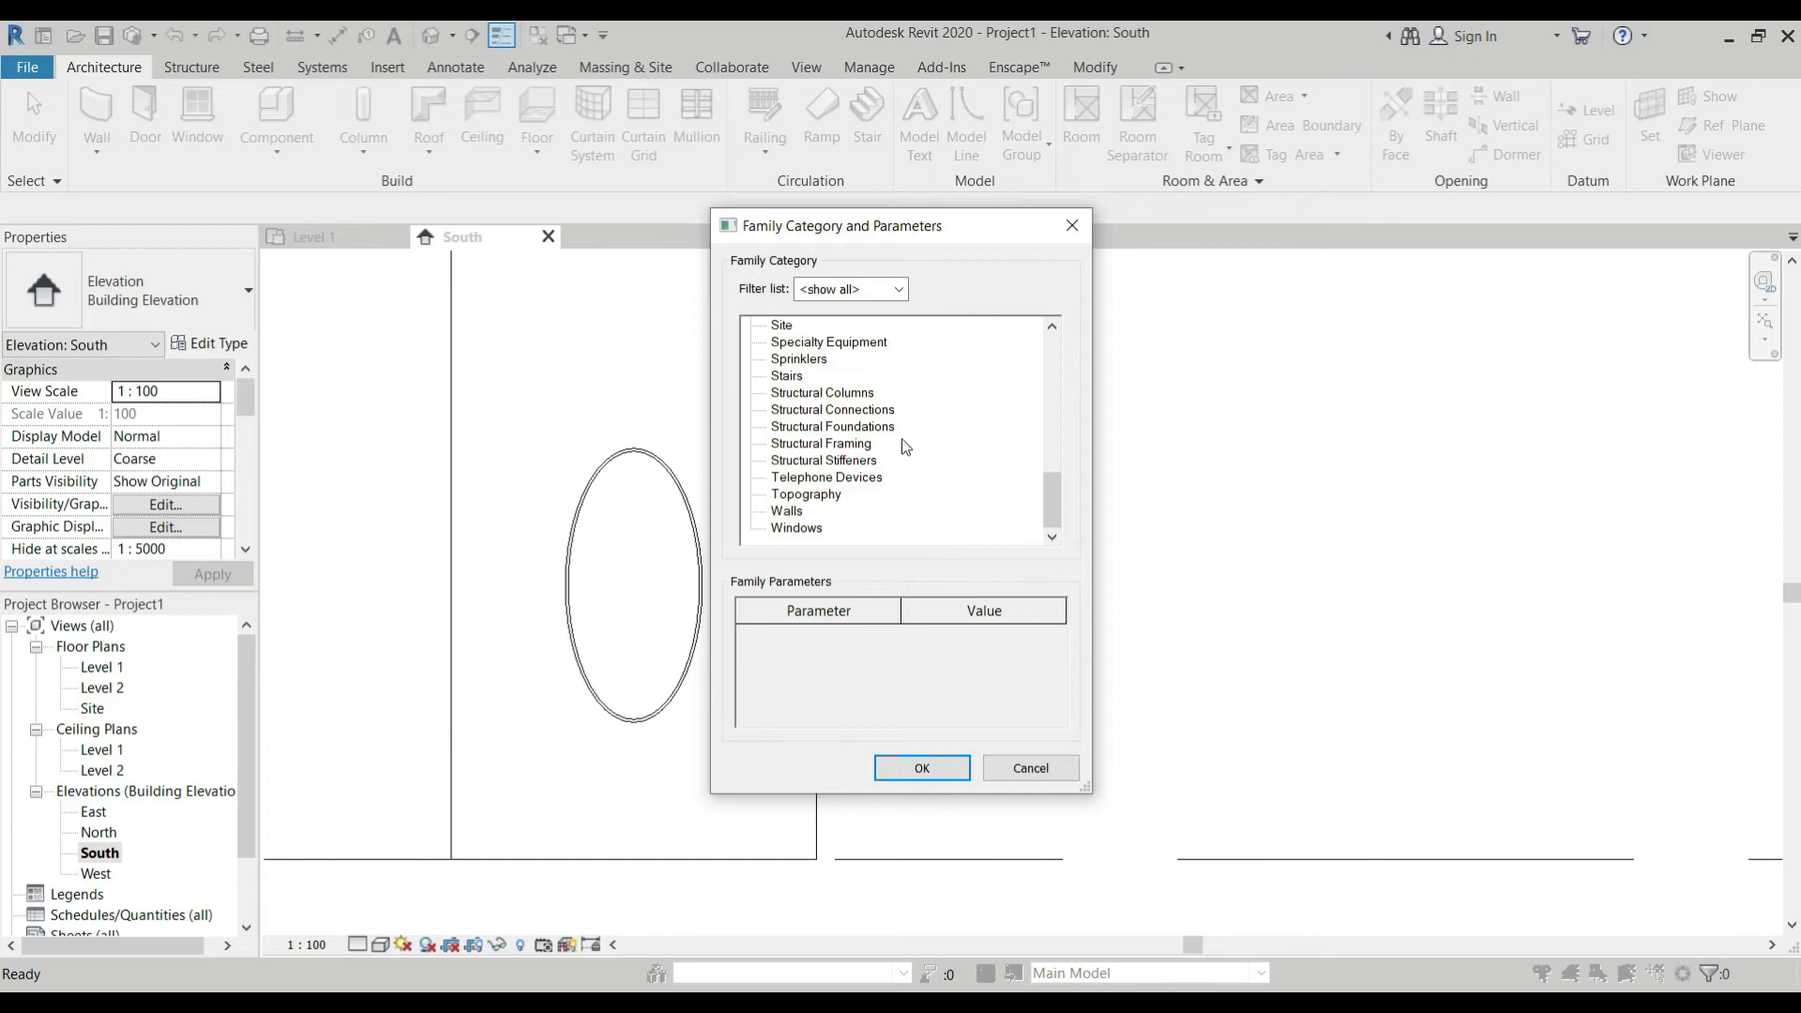
scroll(907, 445, up, 2)
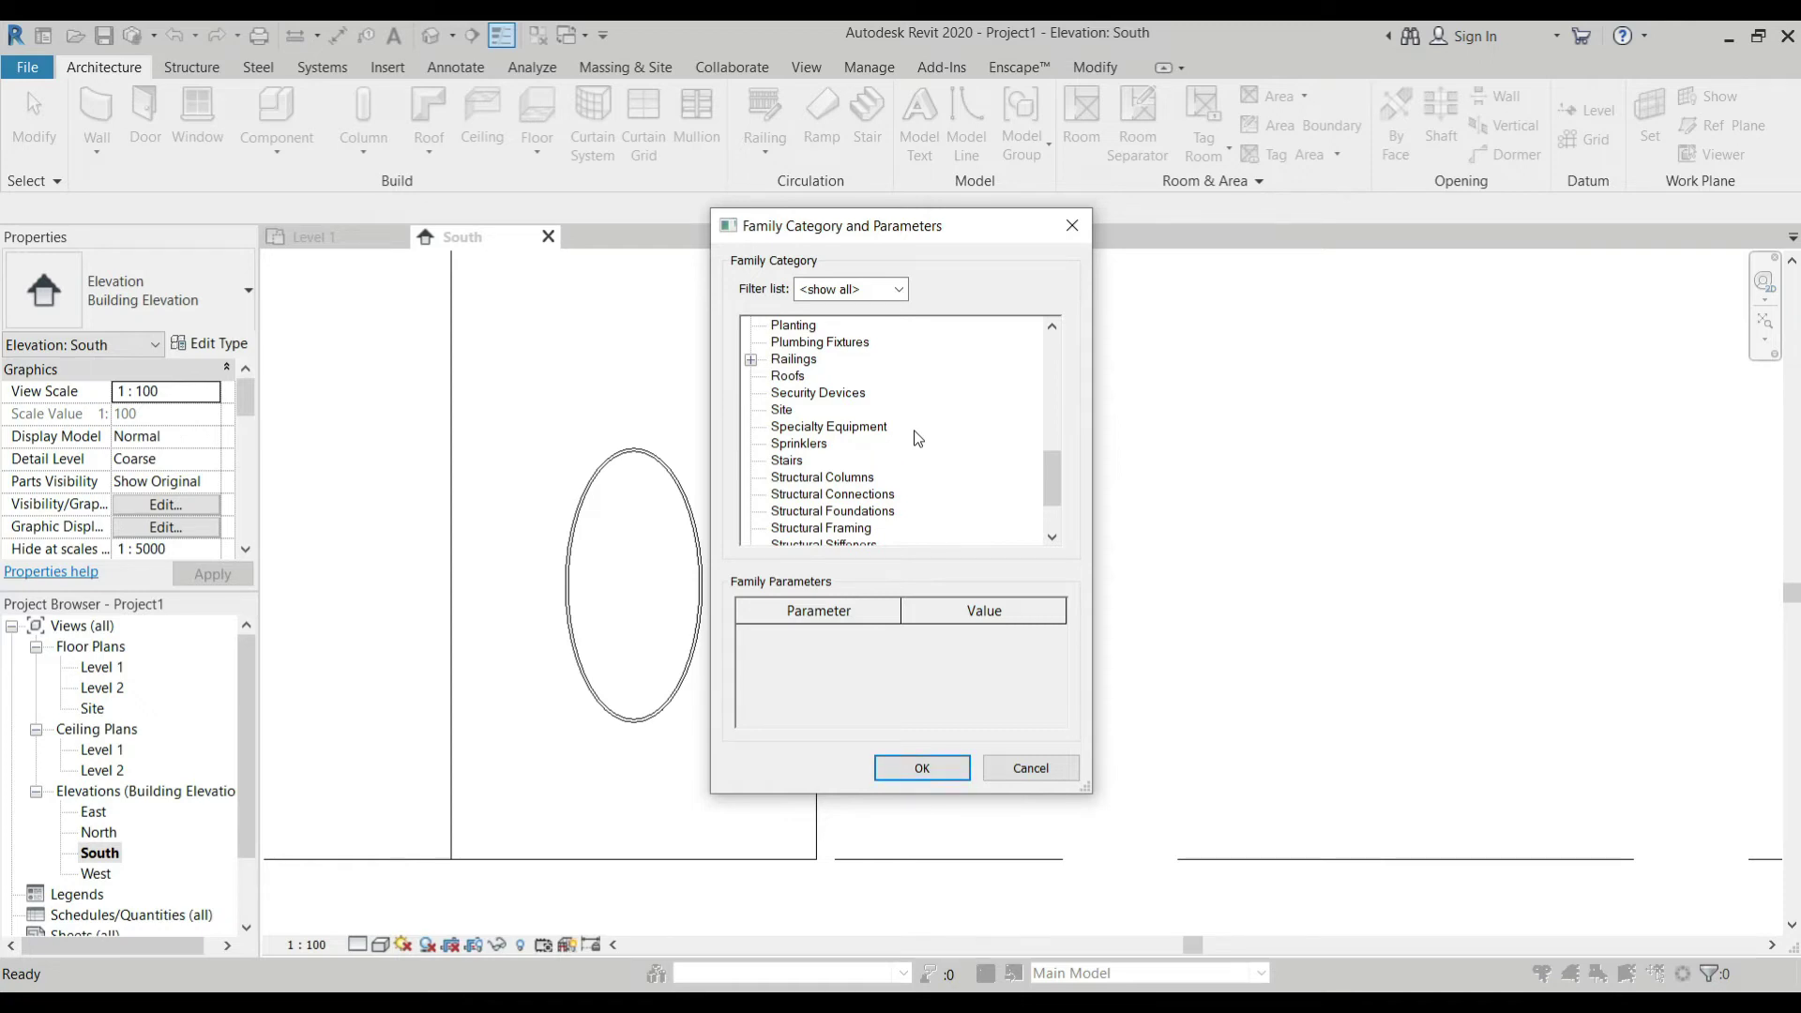
scroll(917, 438, down, 2)
scroll(917, 439, up, 3)
scroll(918, 438, up, 5)
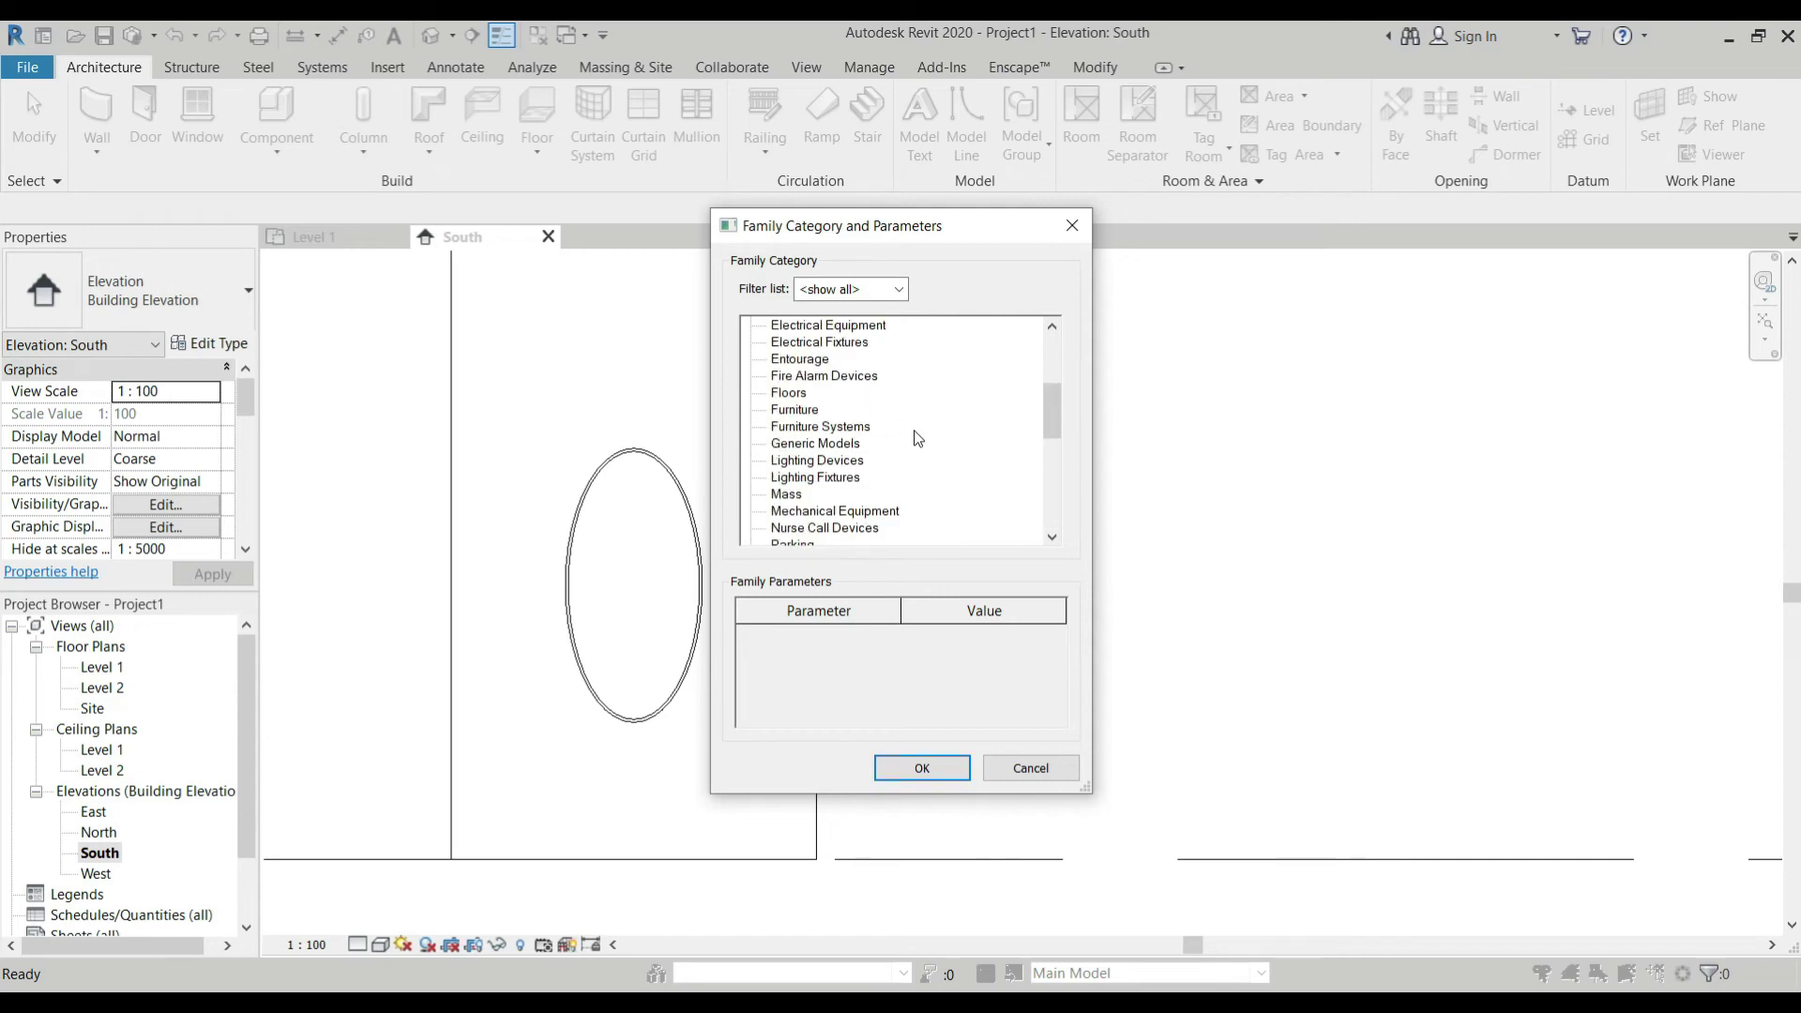
click(837, 447)
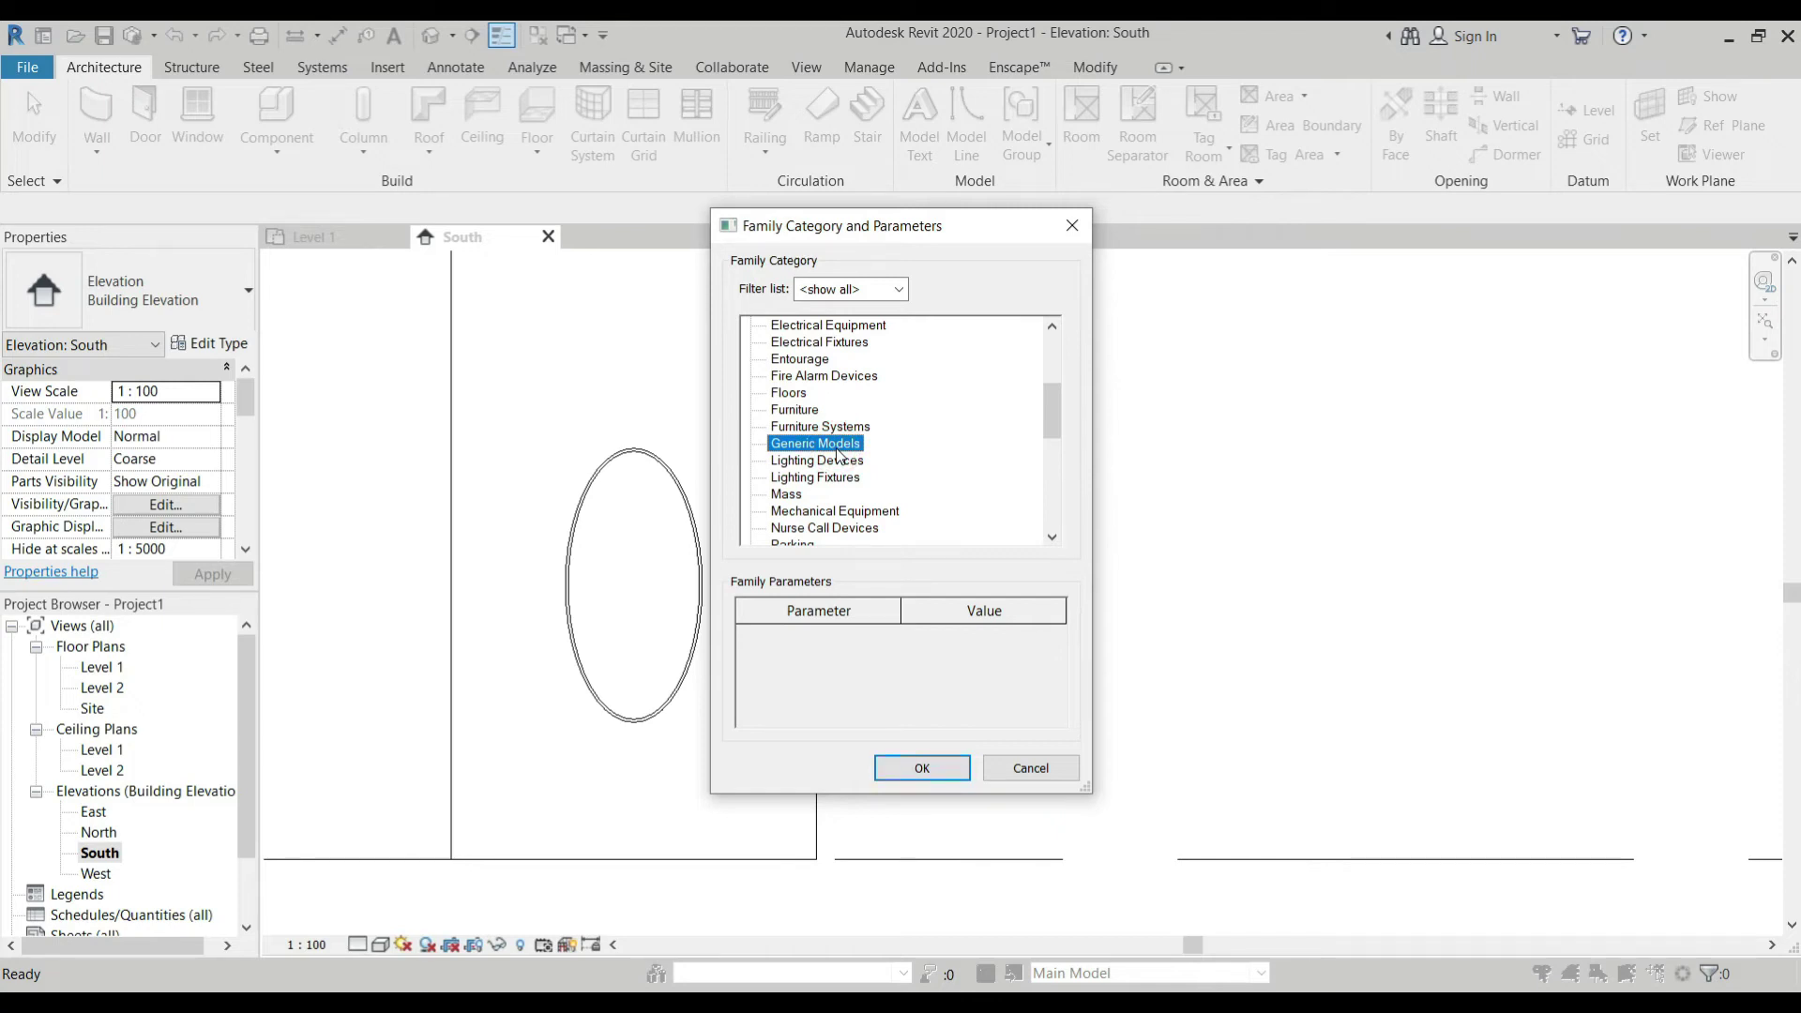
click(924, 767)
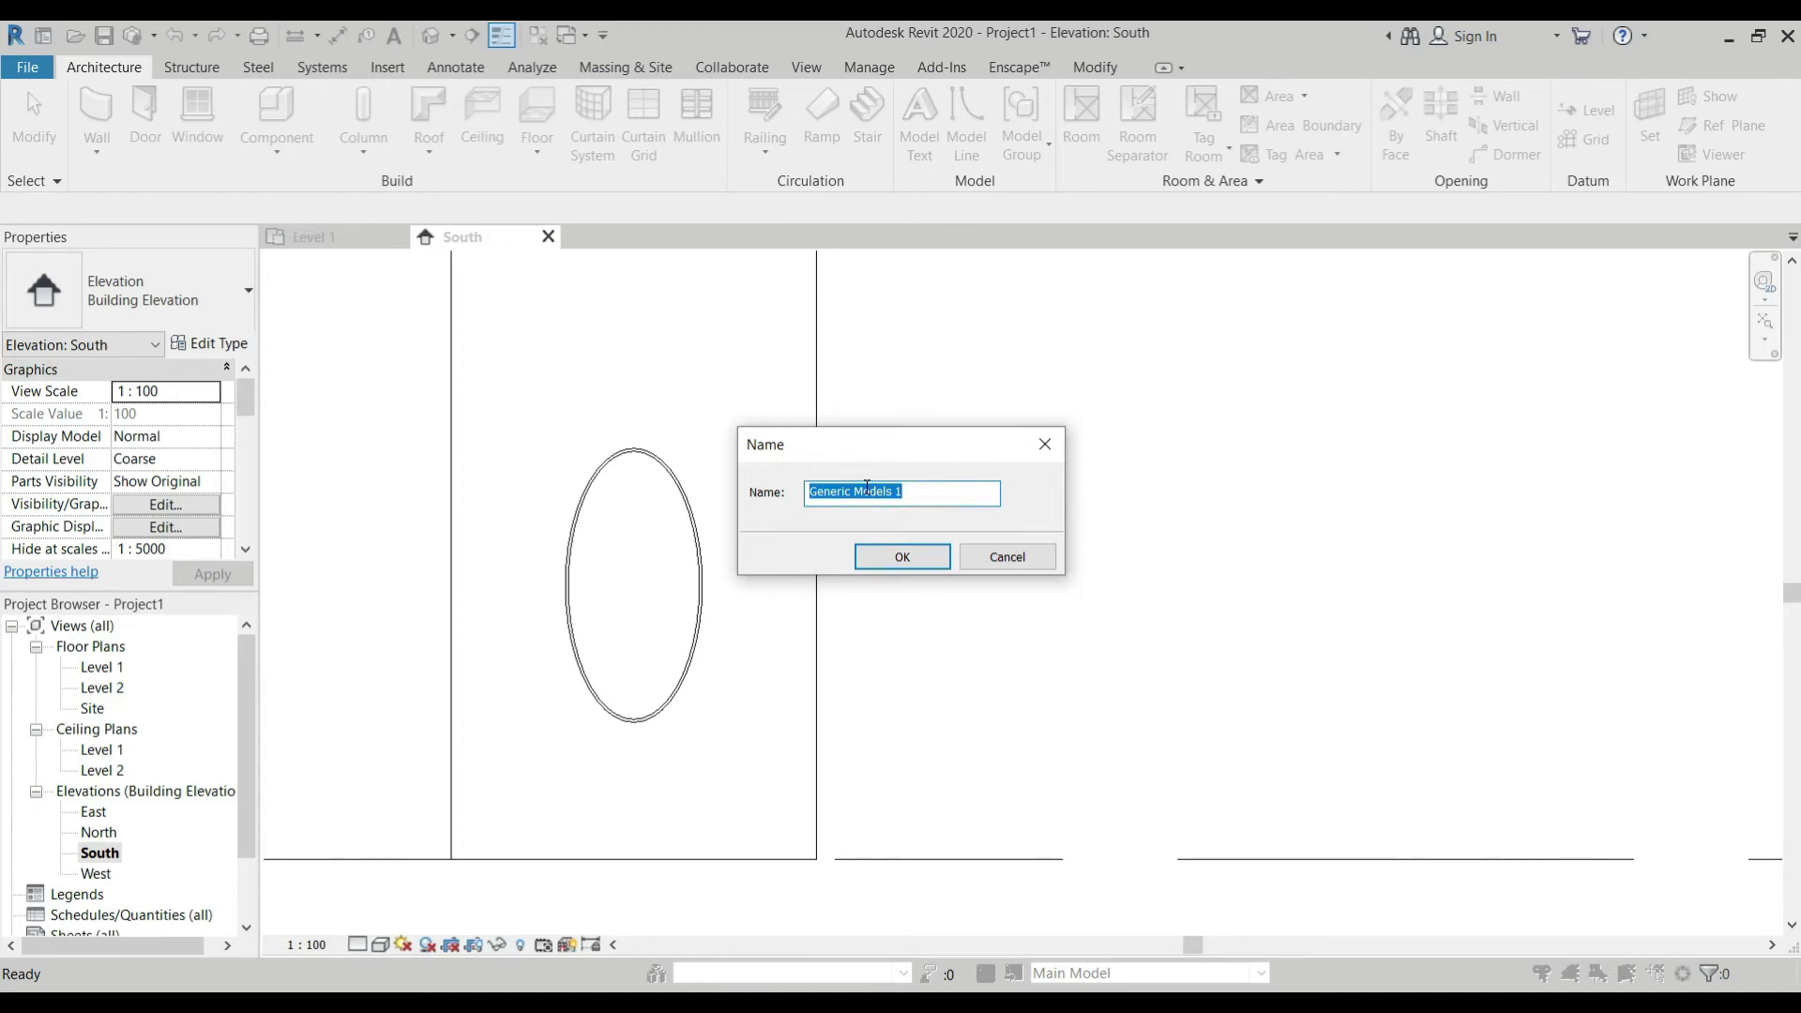
click(909, 565)
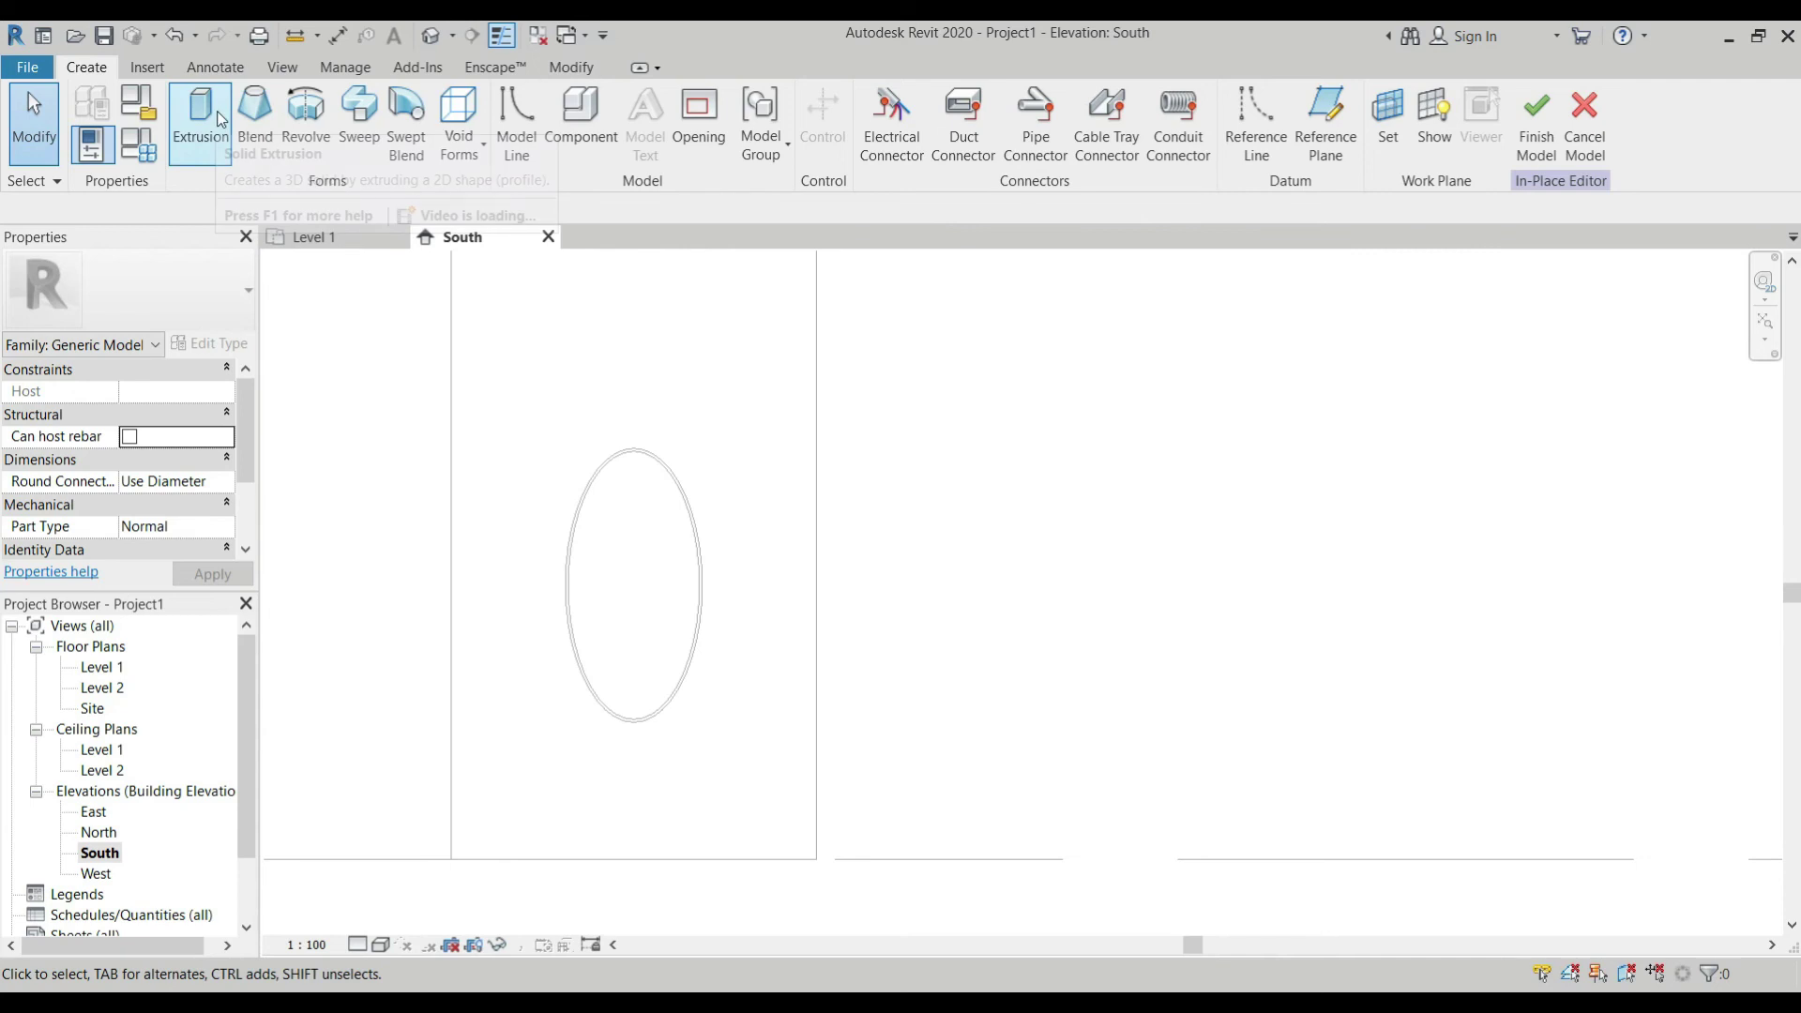
Start a solid extrusion with the wall's east end face picked as work plane, and open the East elevation for sketching.
click(228, 146)
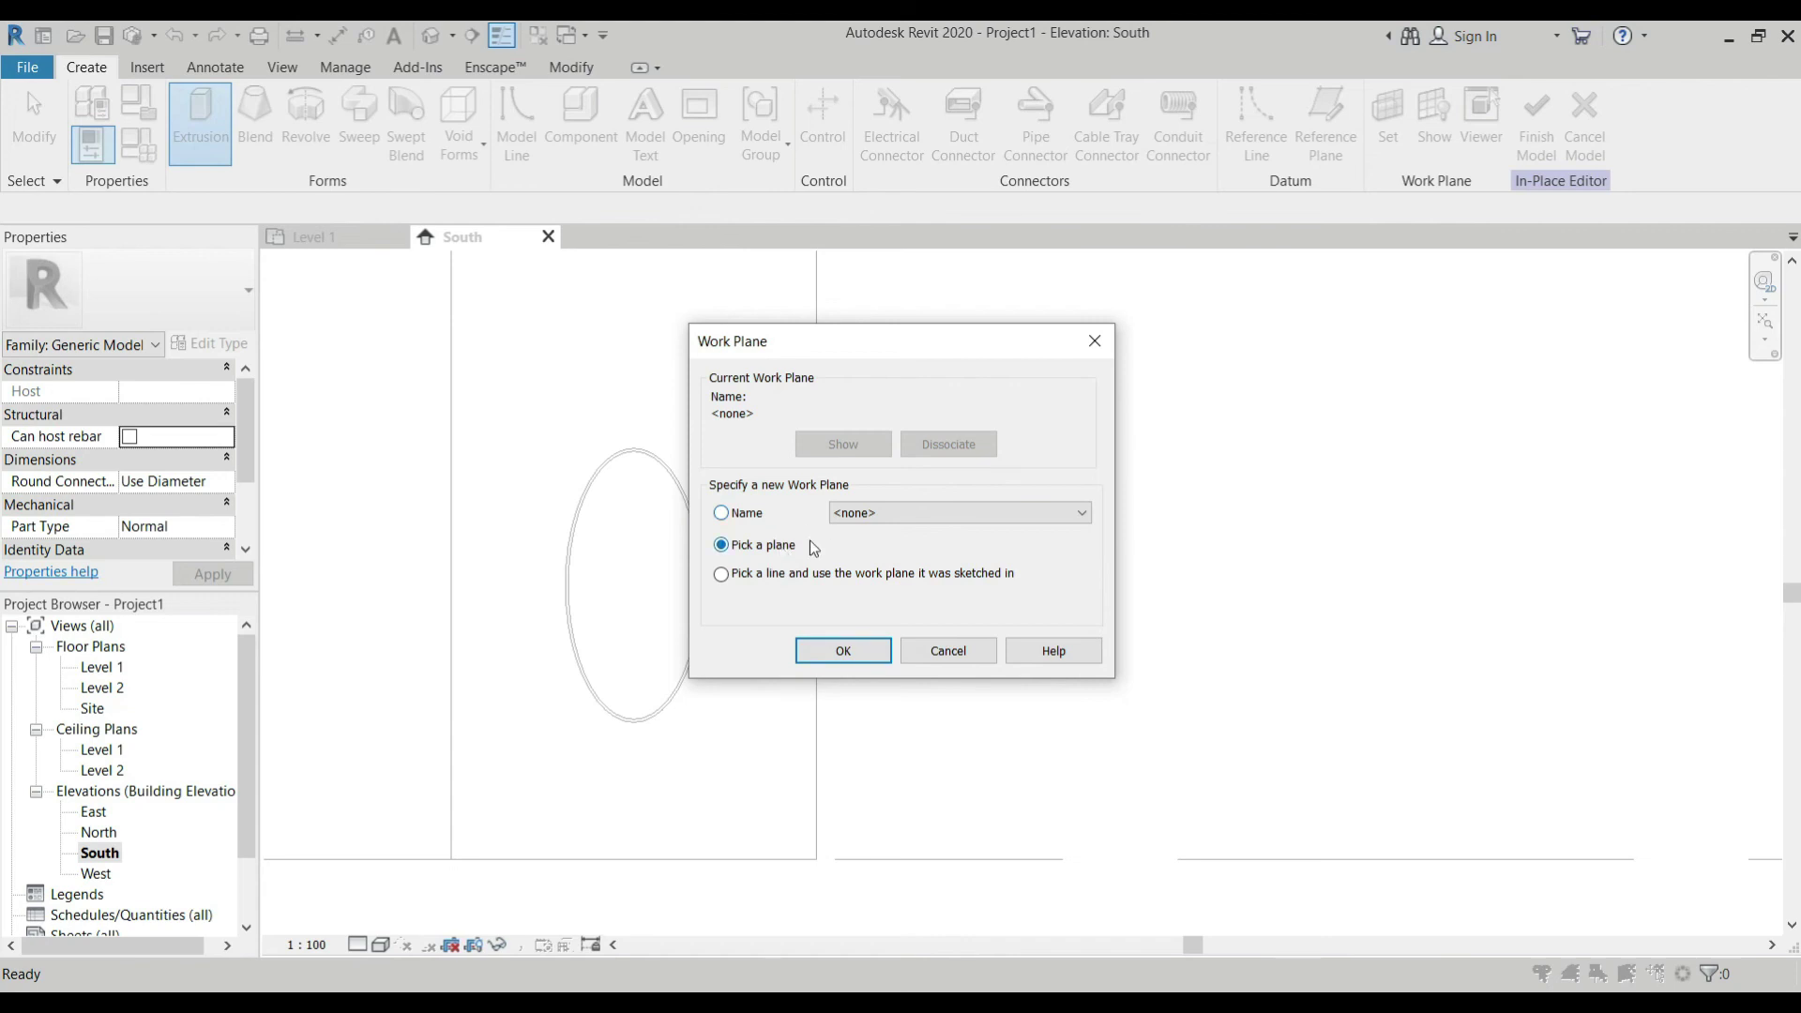
click(842, 651)
click(781, 531)
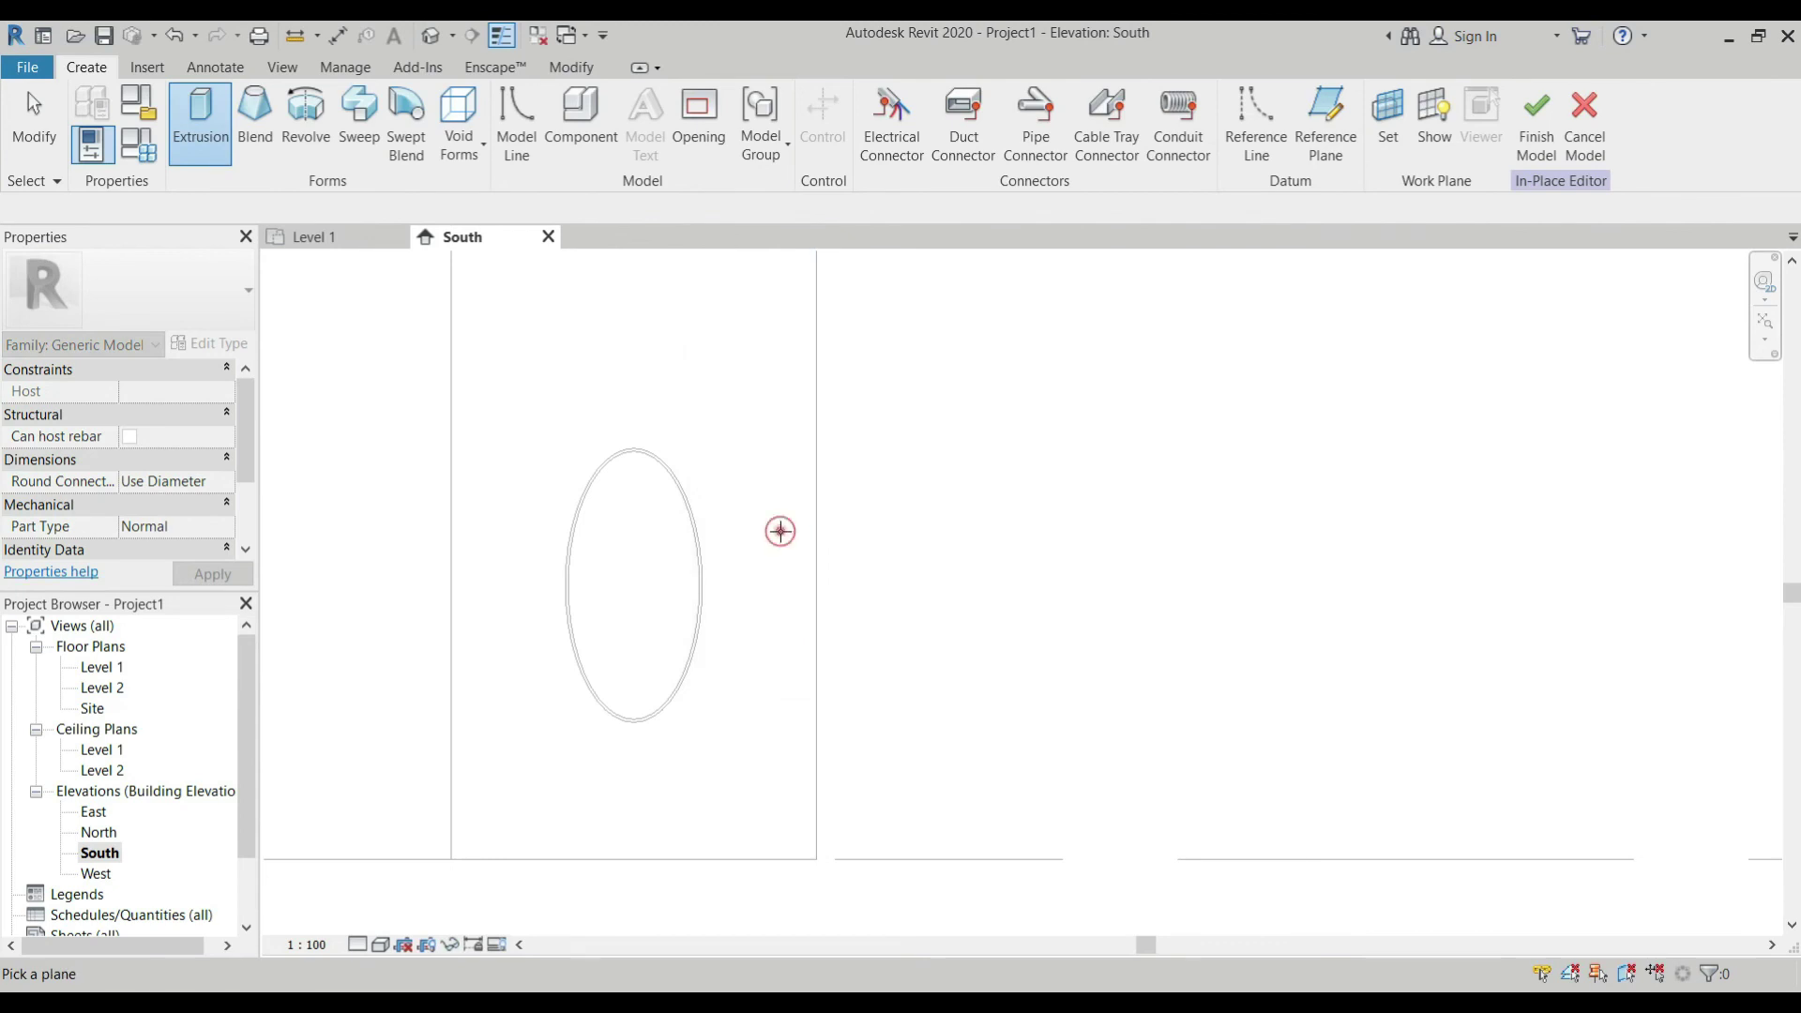
scroll(793, 590, down, 2)
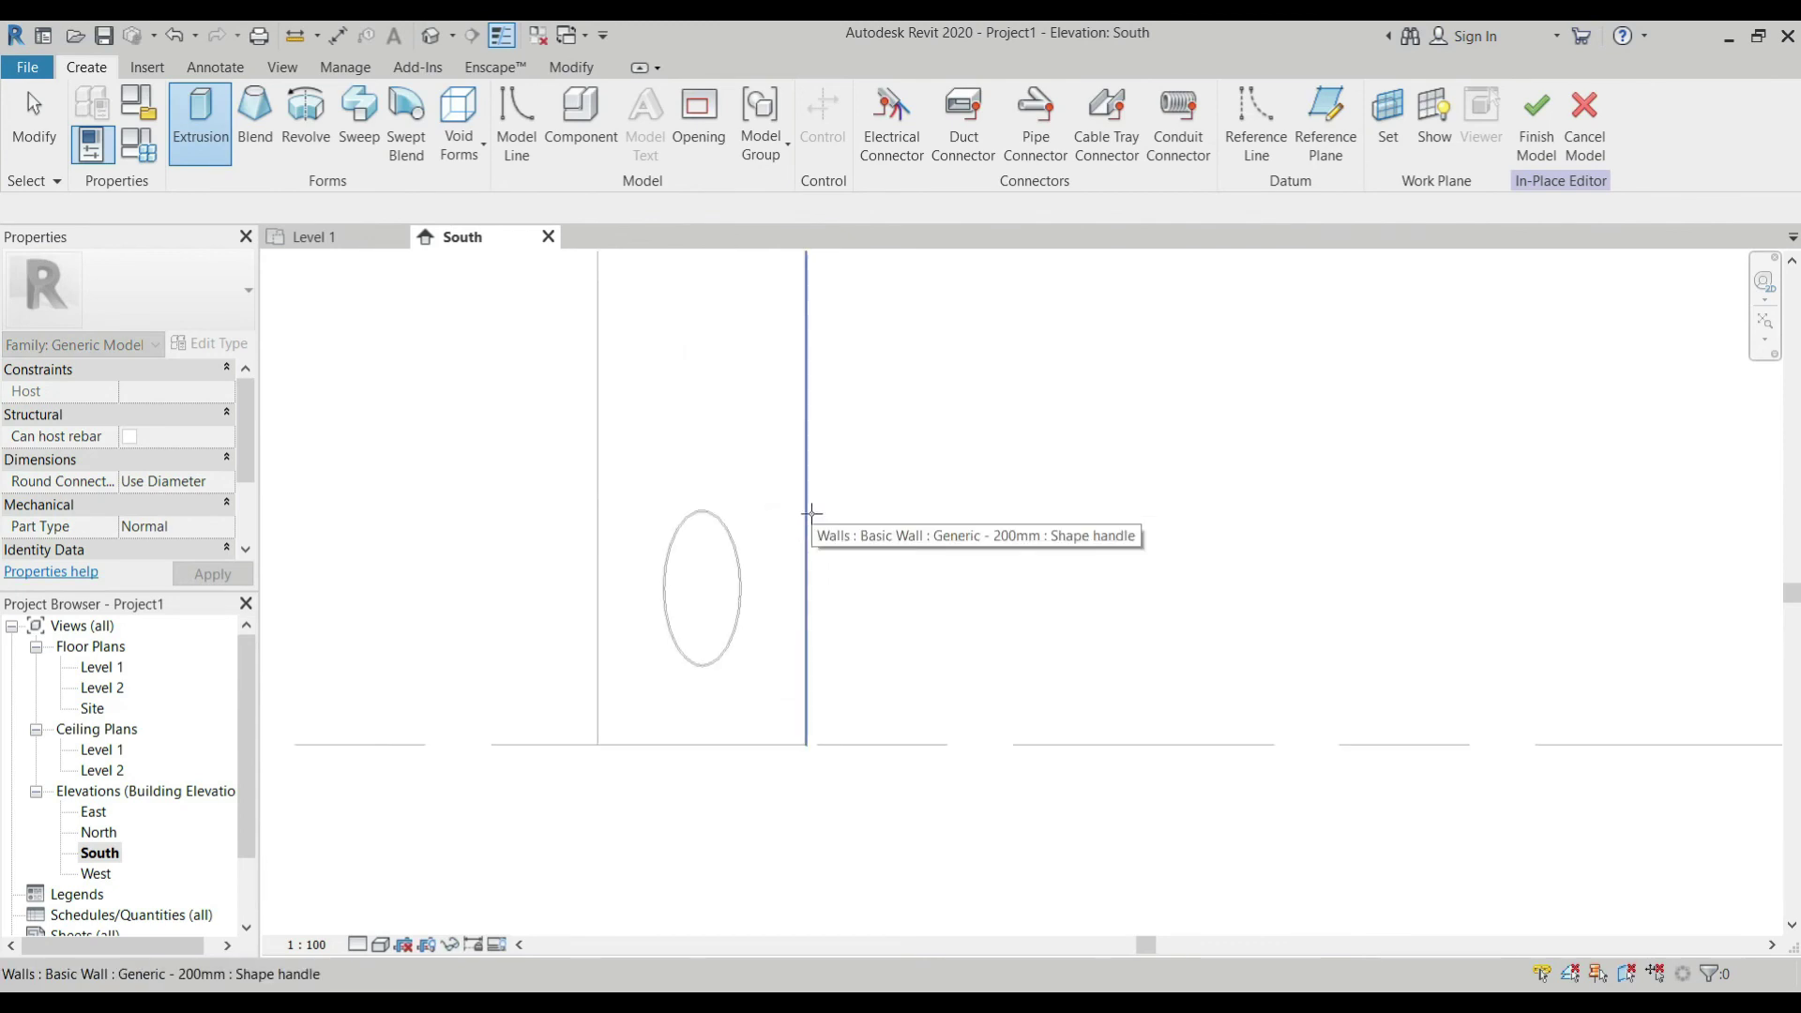
scroll(750, 440, down, 2)
click(785, 447)
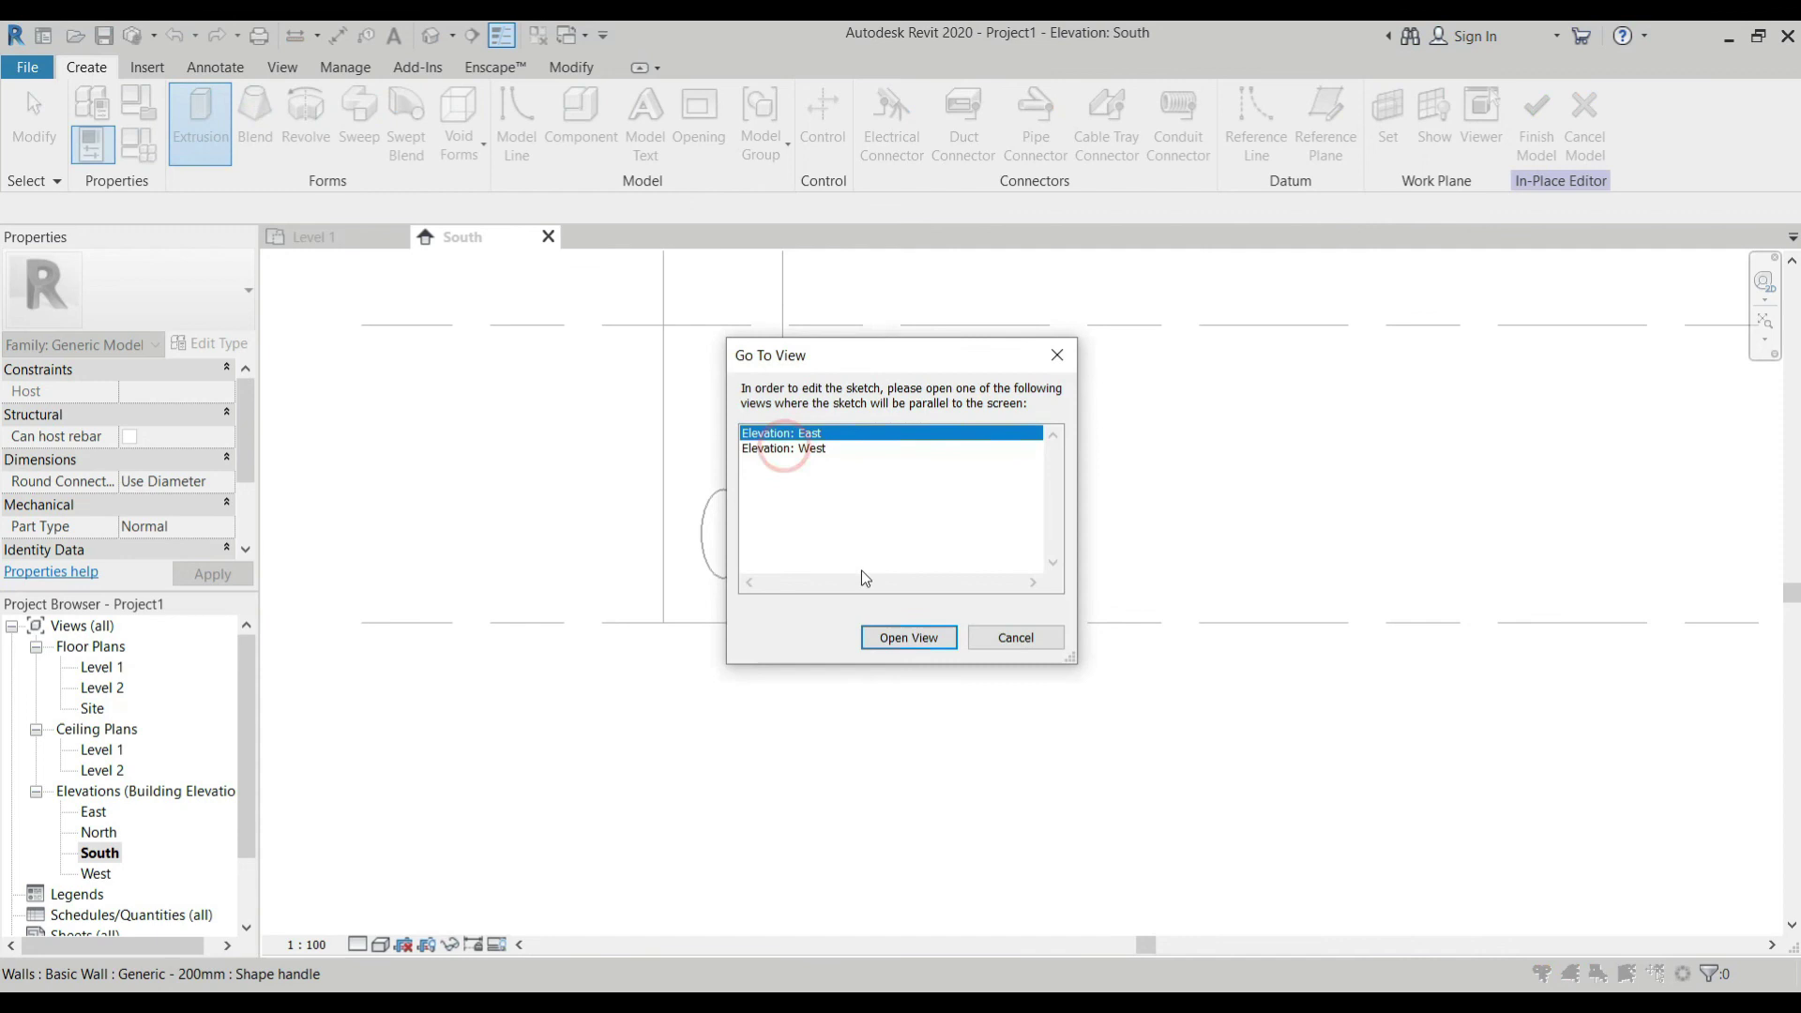
click(910, 640)
scroll(1520, 591, up, 2)
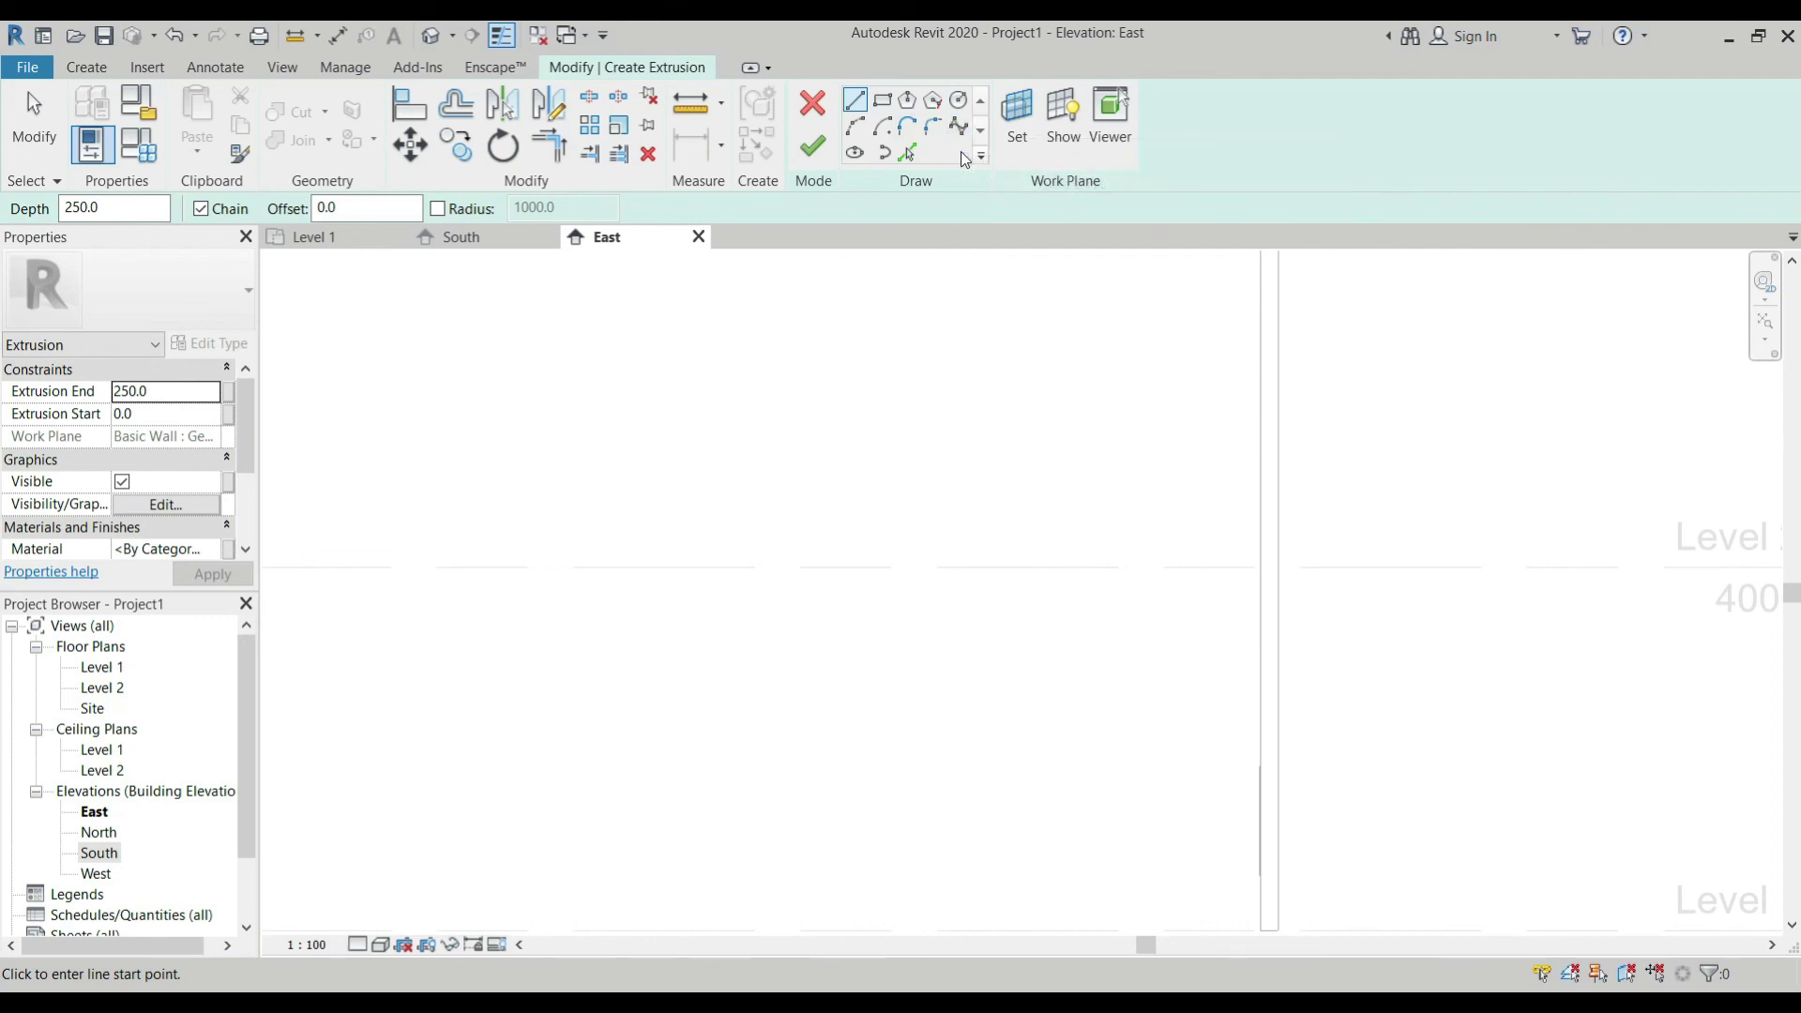
Sketch a rectangle about 1300 mm wide and 1200 mm high across the wall below Level 2, and finish the extrusion at 250 mm depth.
click(894, 101)
click(1238, 635)
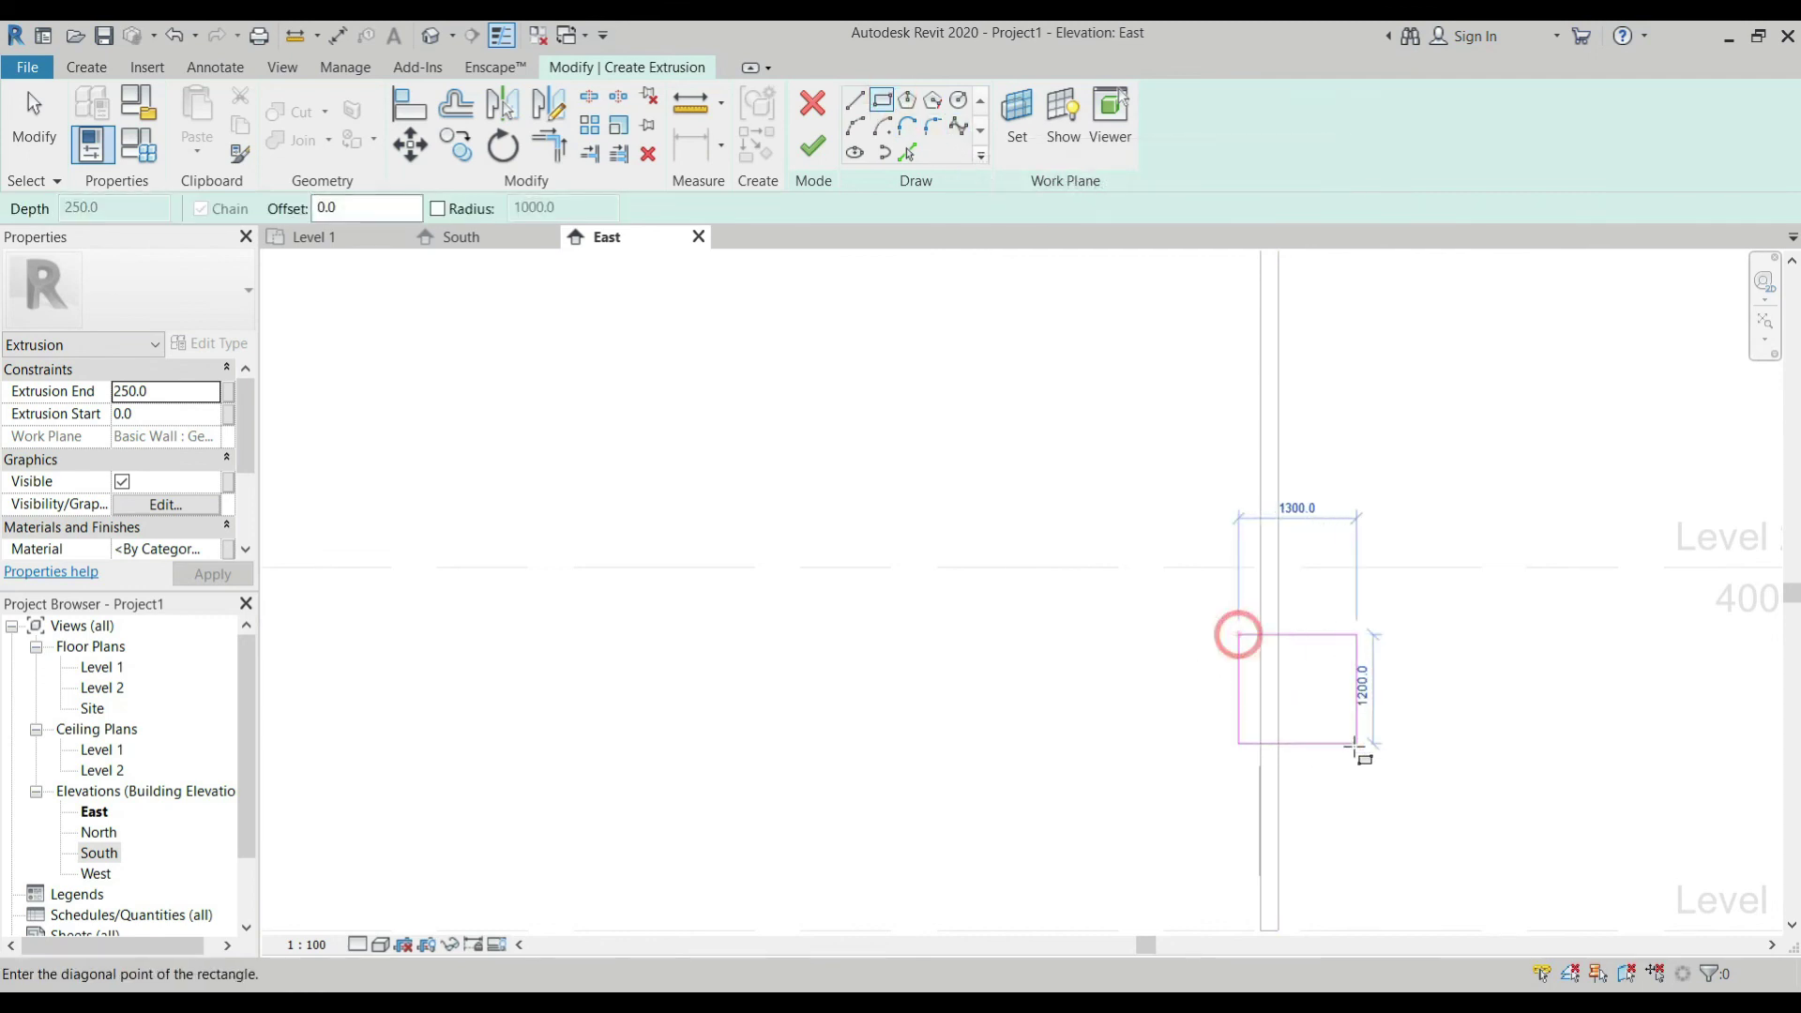
click(1356, 745)
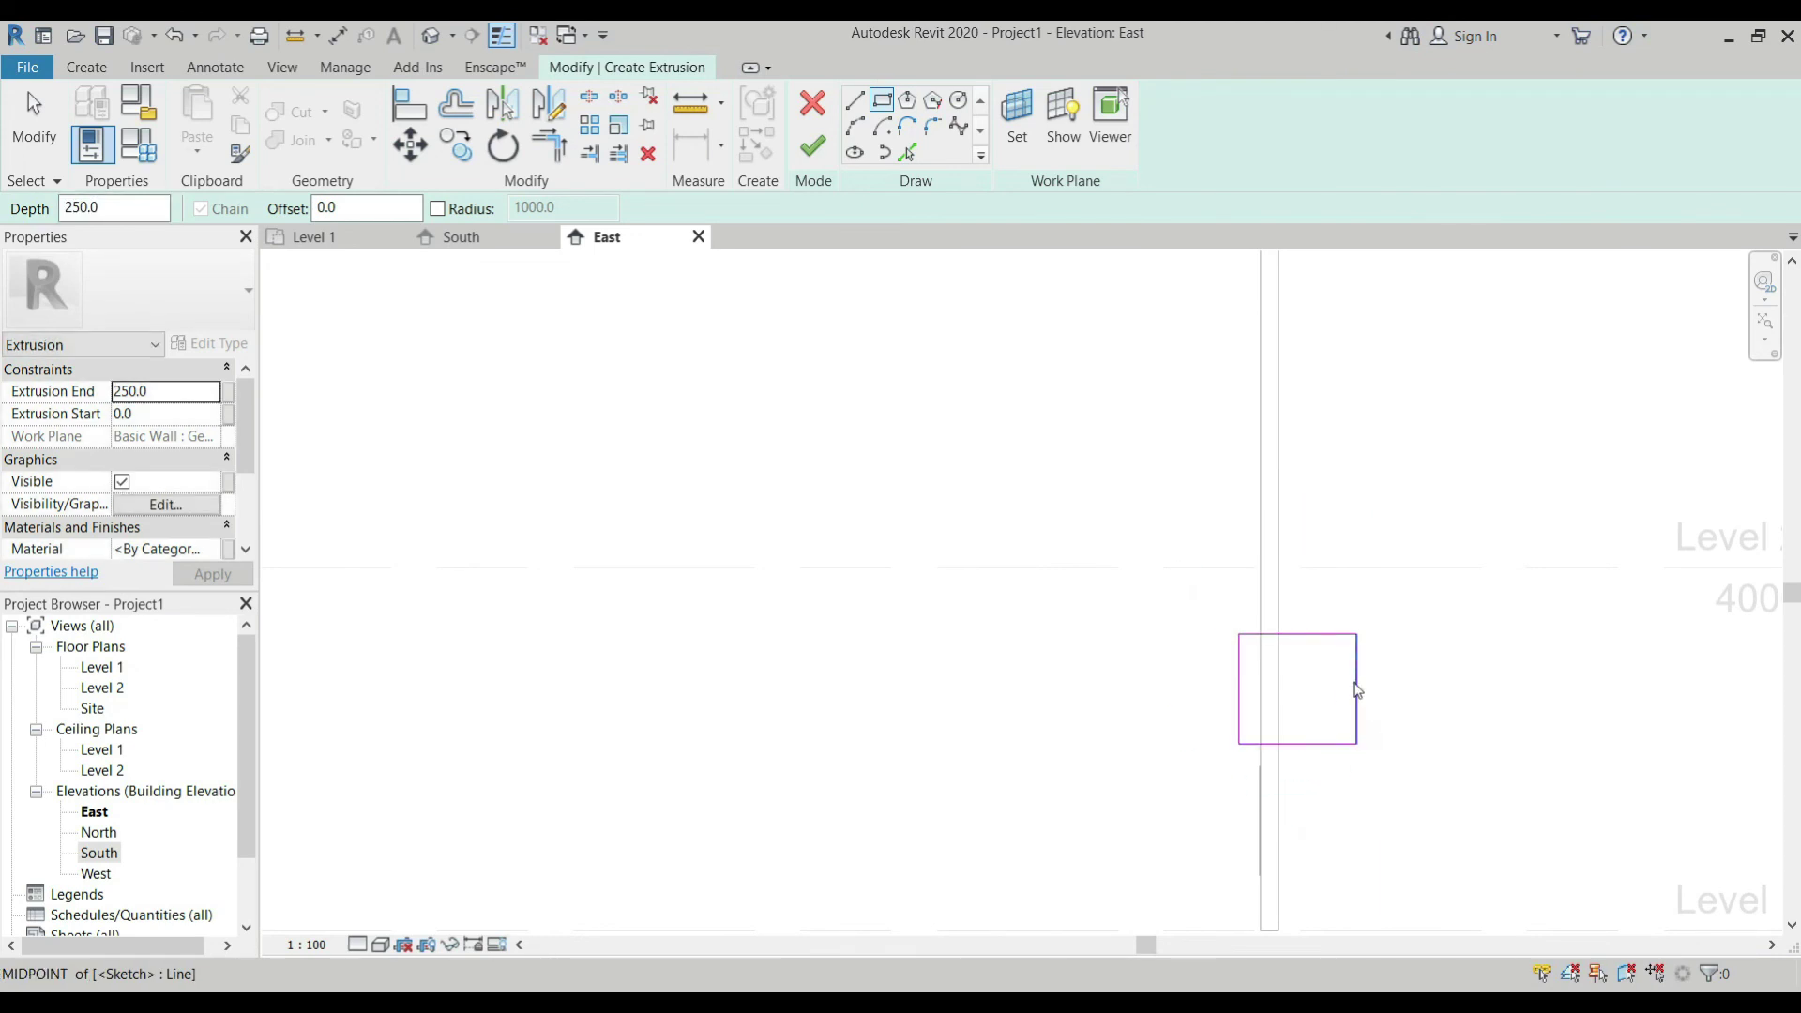
click(813, 145)
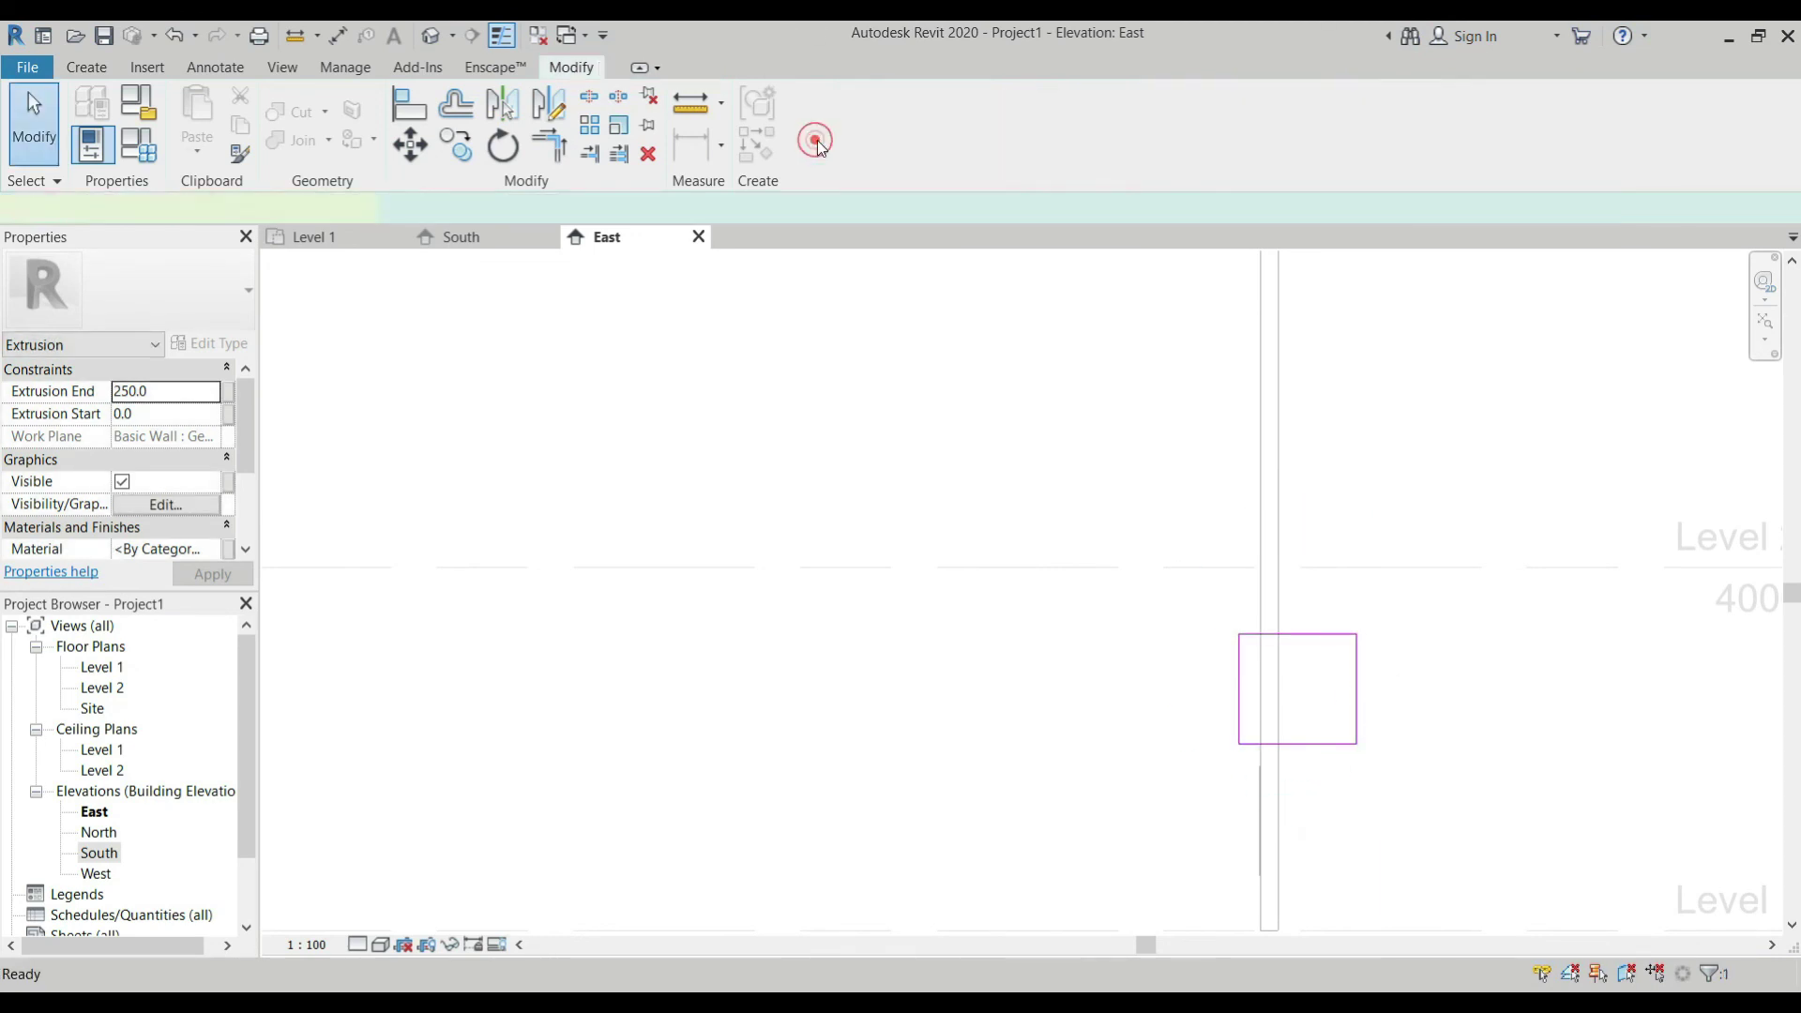
Show the extrusion in the South elevation and finish the in-place Generic Models component.
click(112, 855)
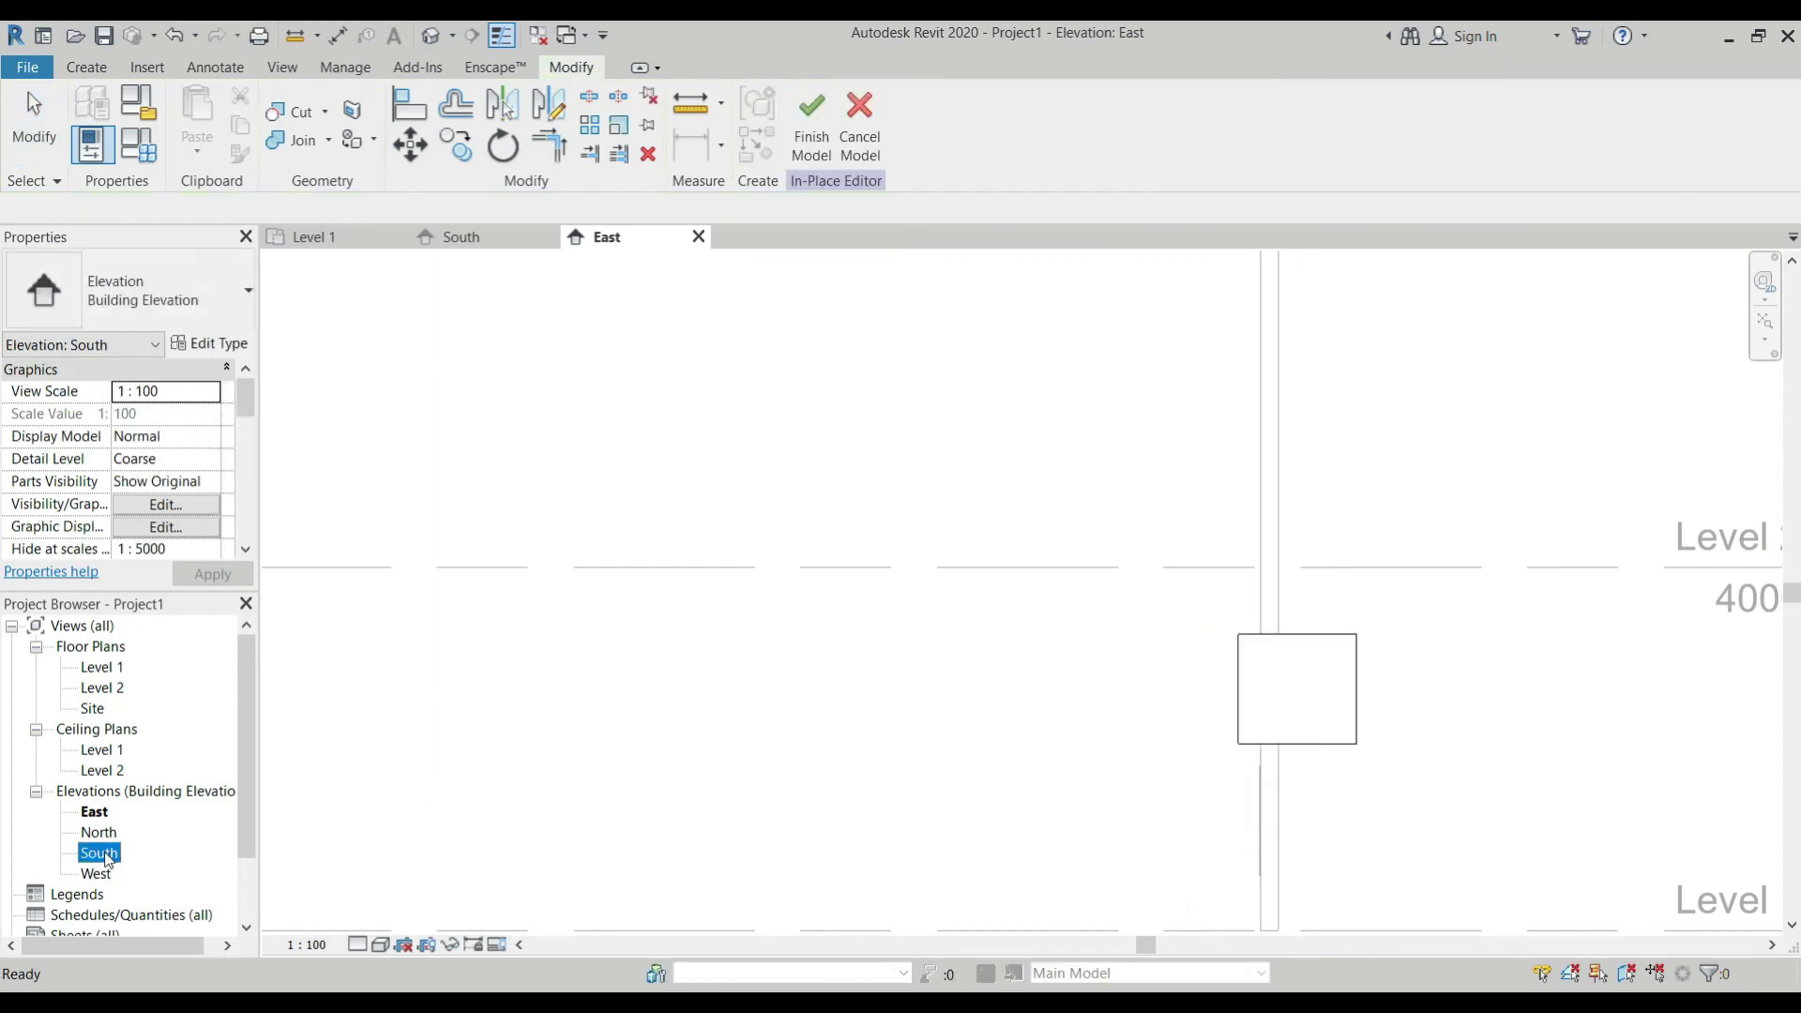
click(460, 237)
scroll(771, 399, up, 5)
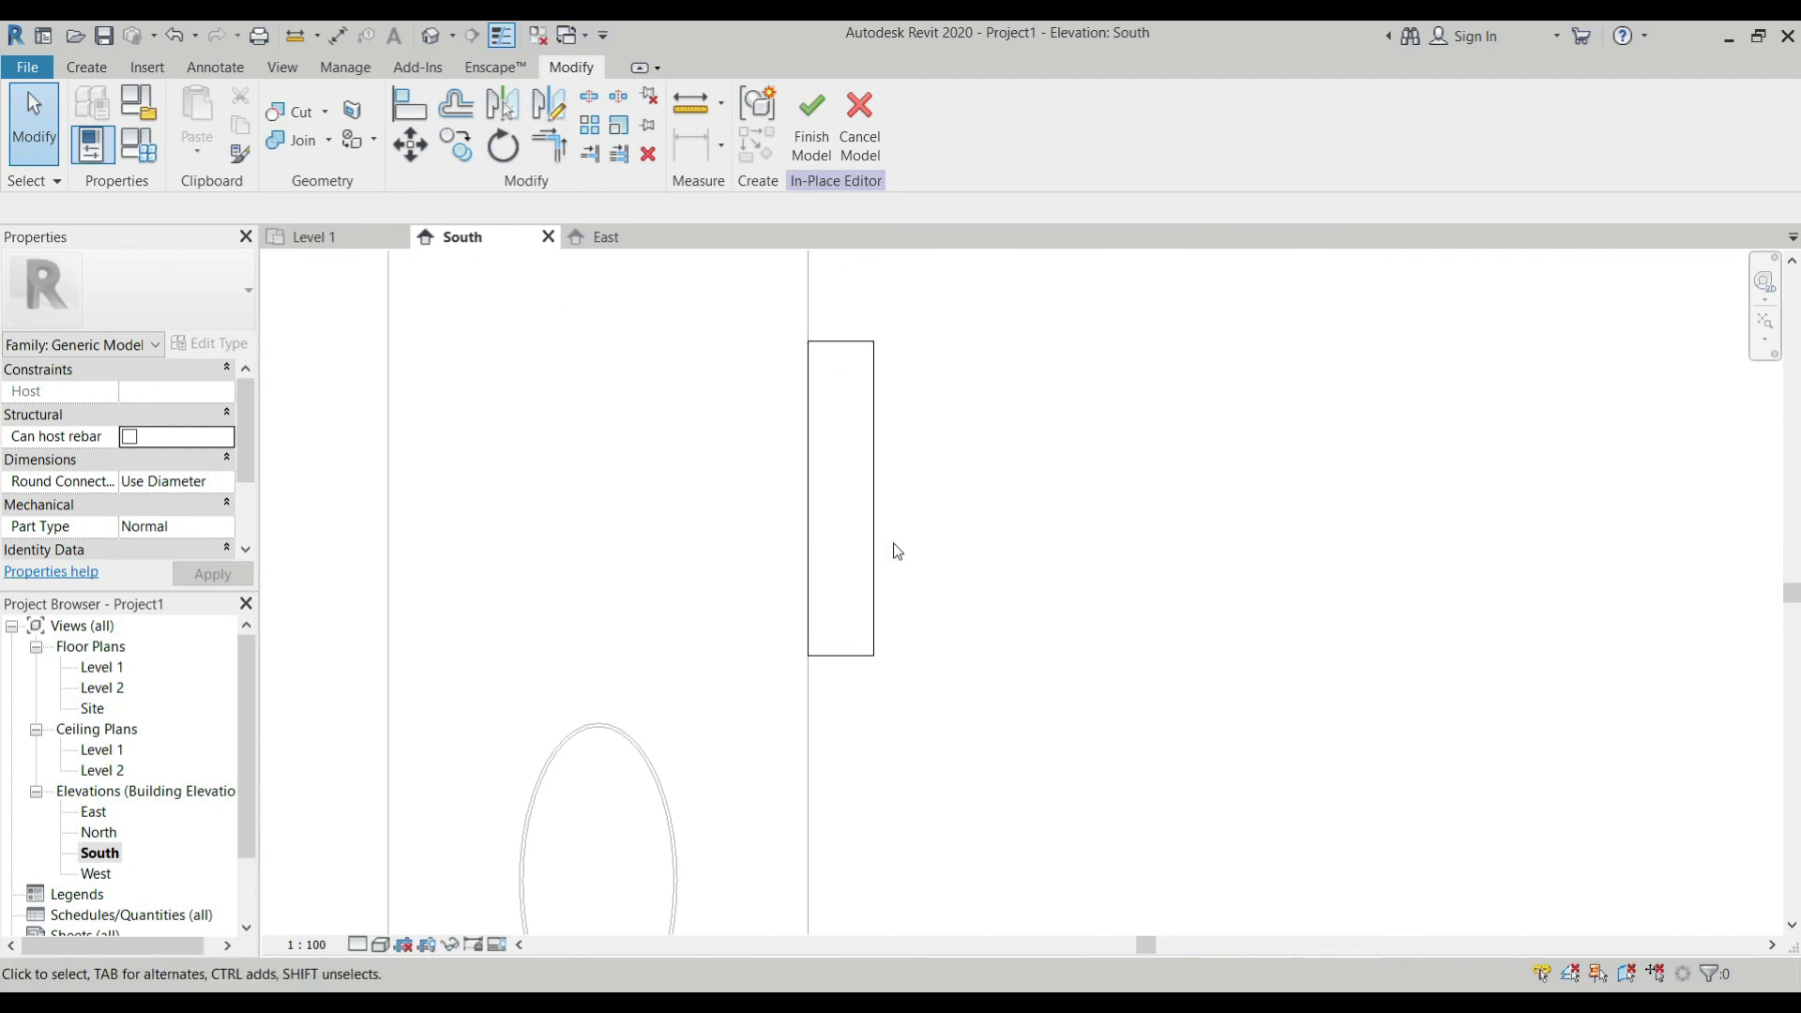
click(805, 152)
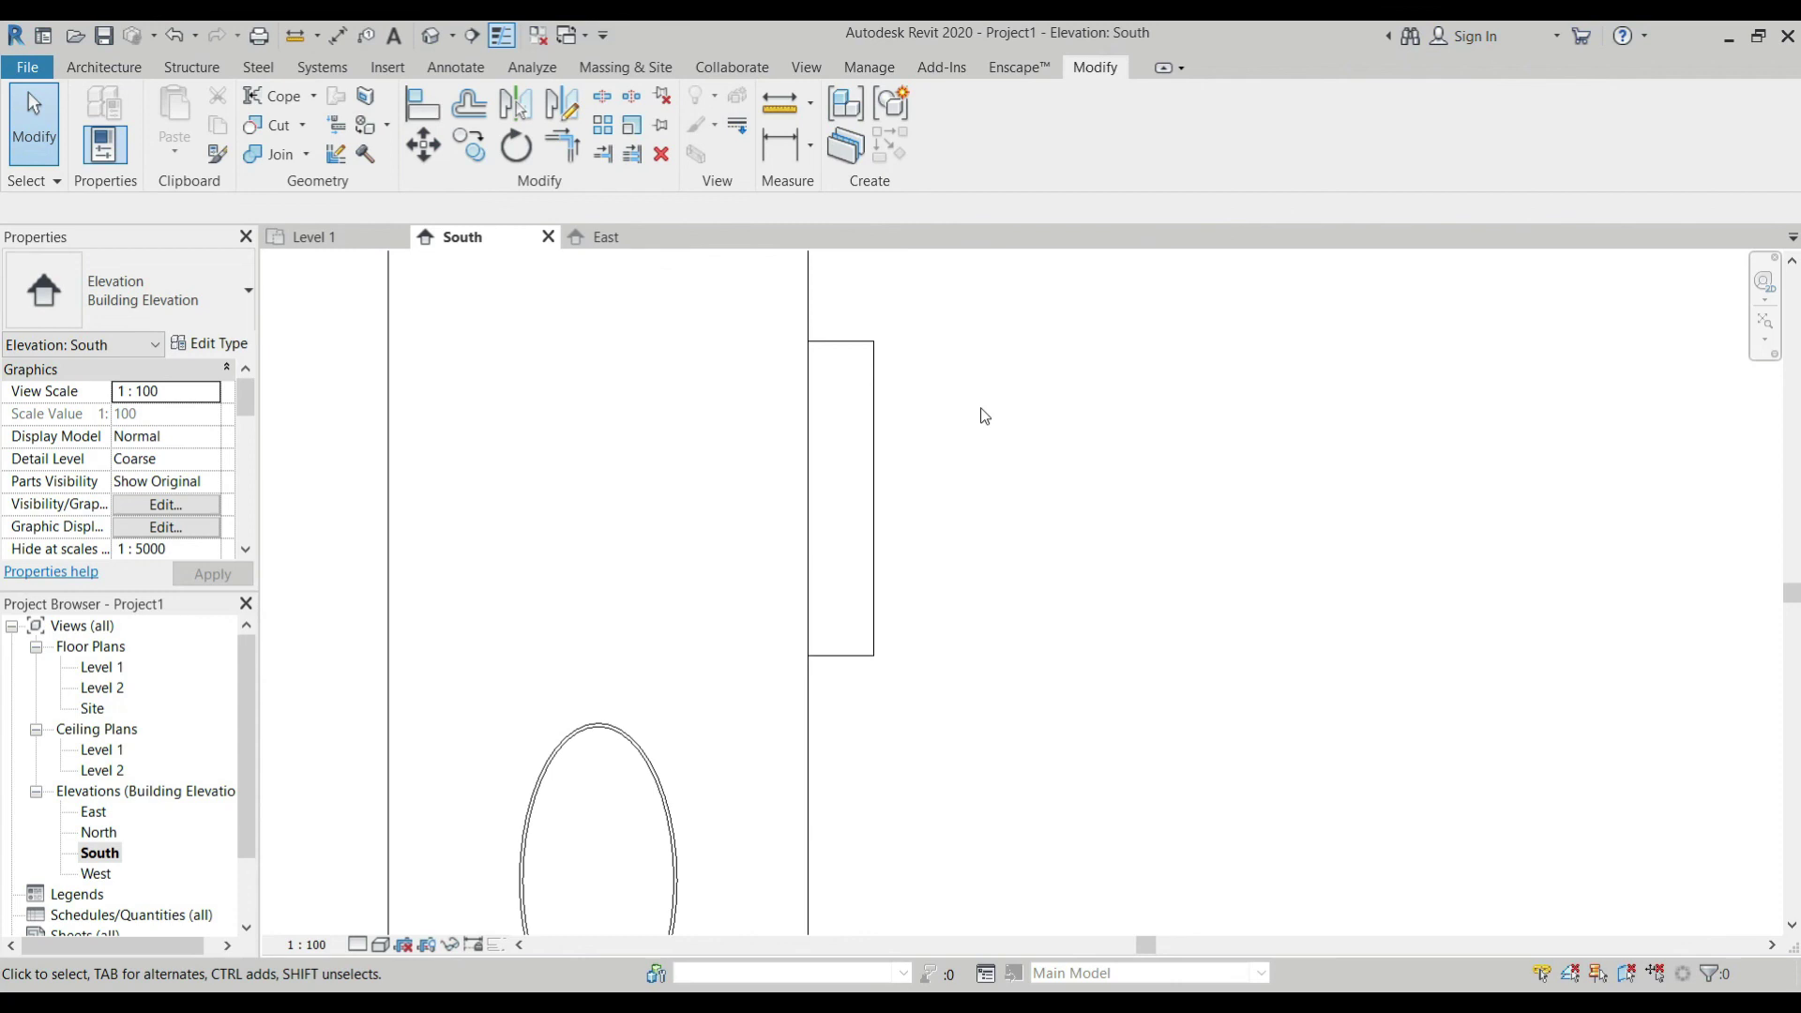
scroll(1099, 434, down, 7)
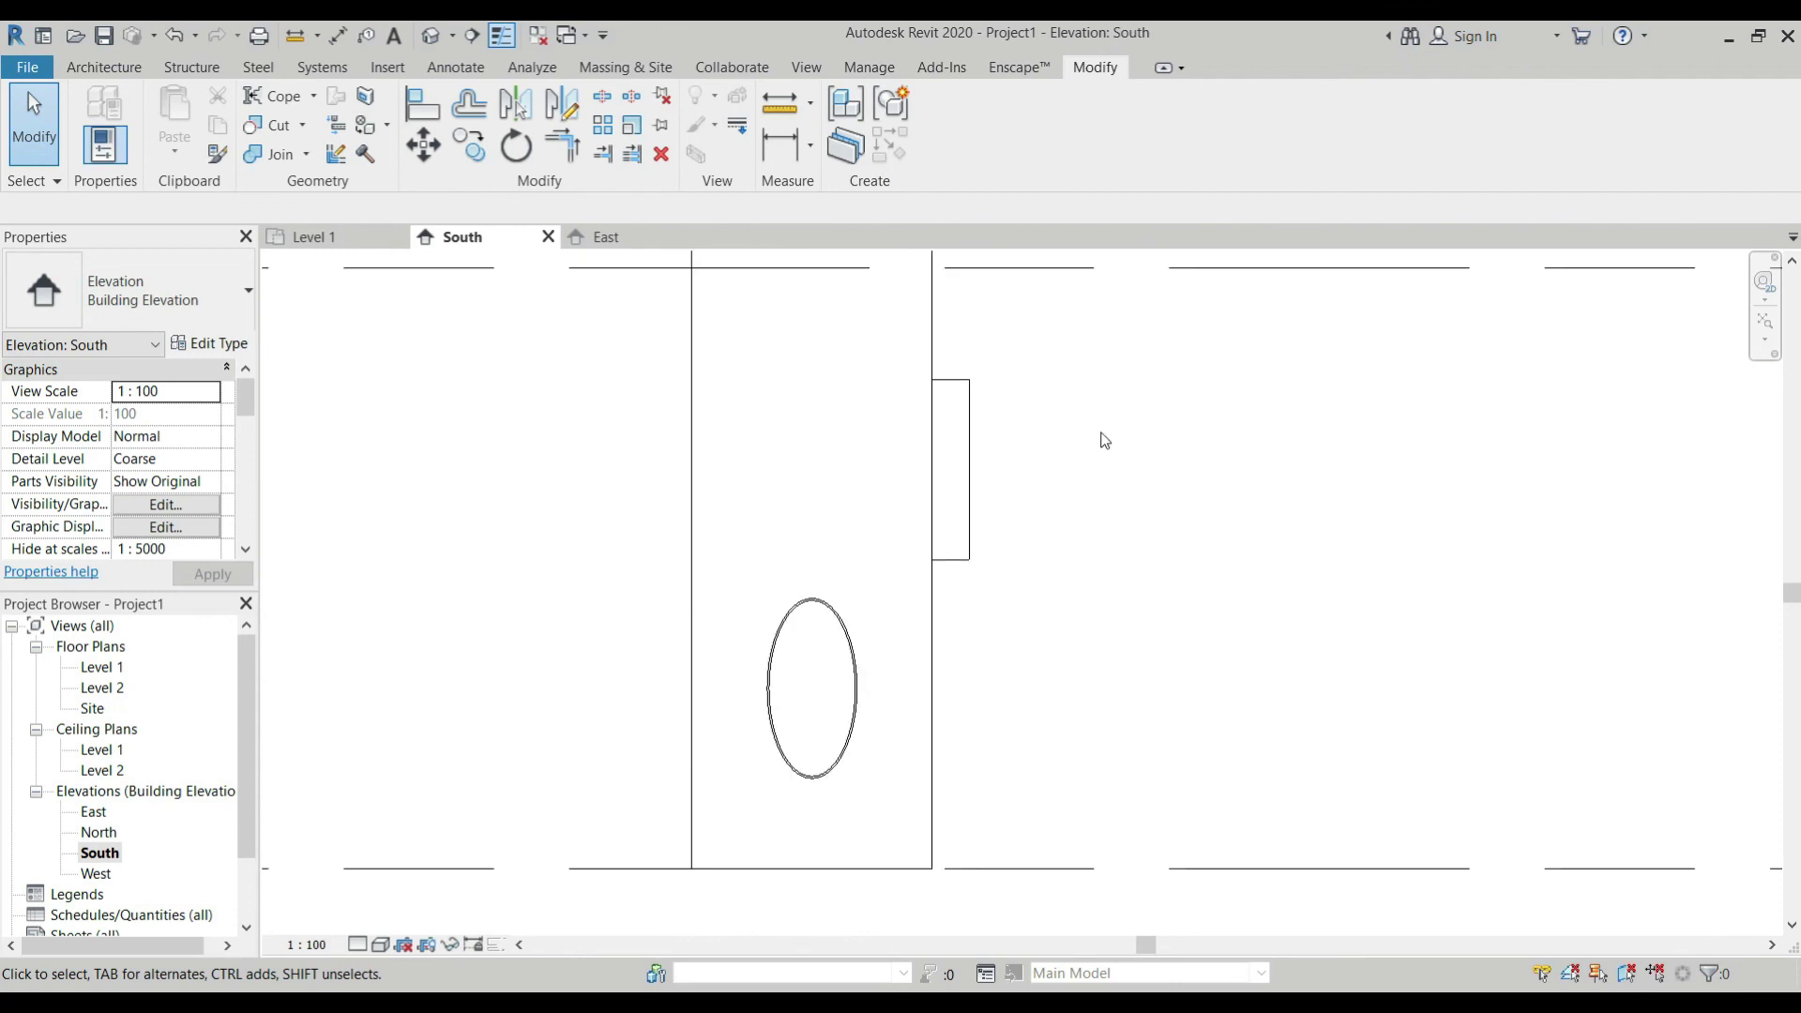
scroll(1136, 467, up, 2)
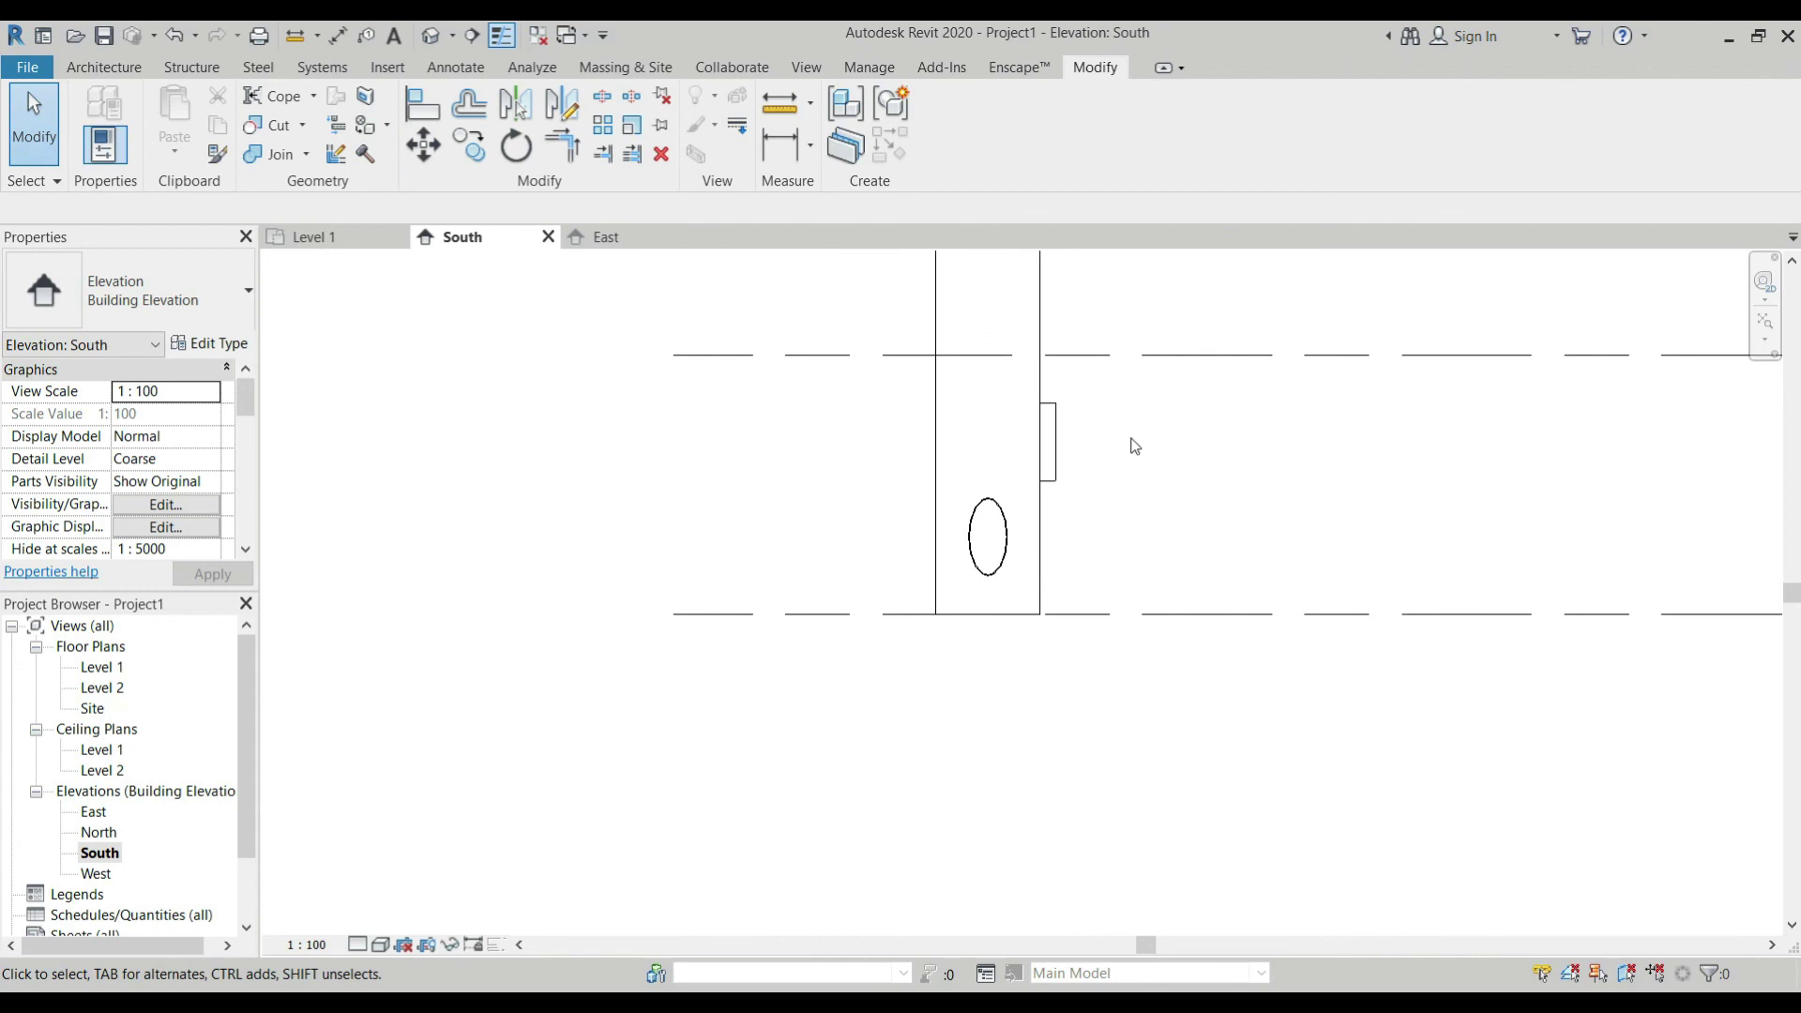
scroll(1135, 447, down, 1)
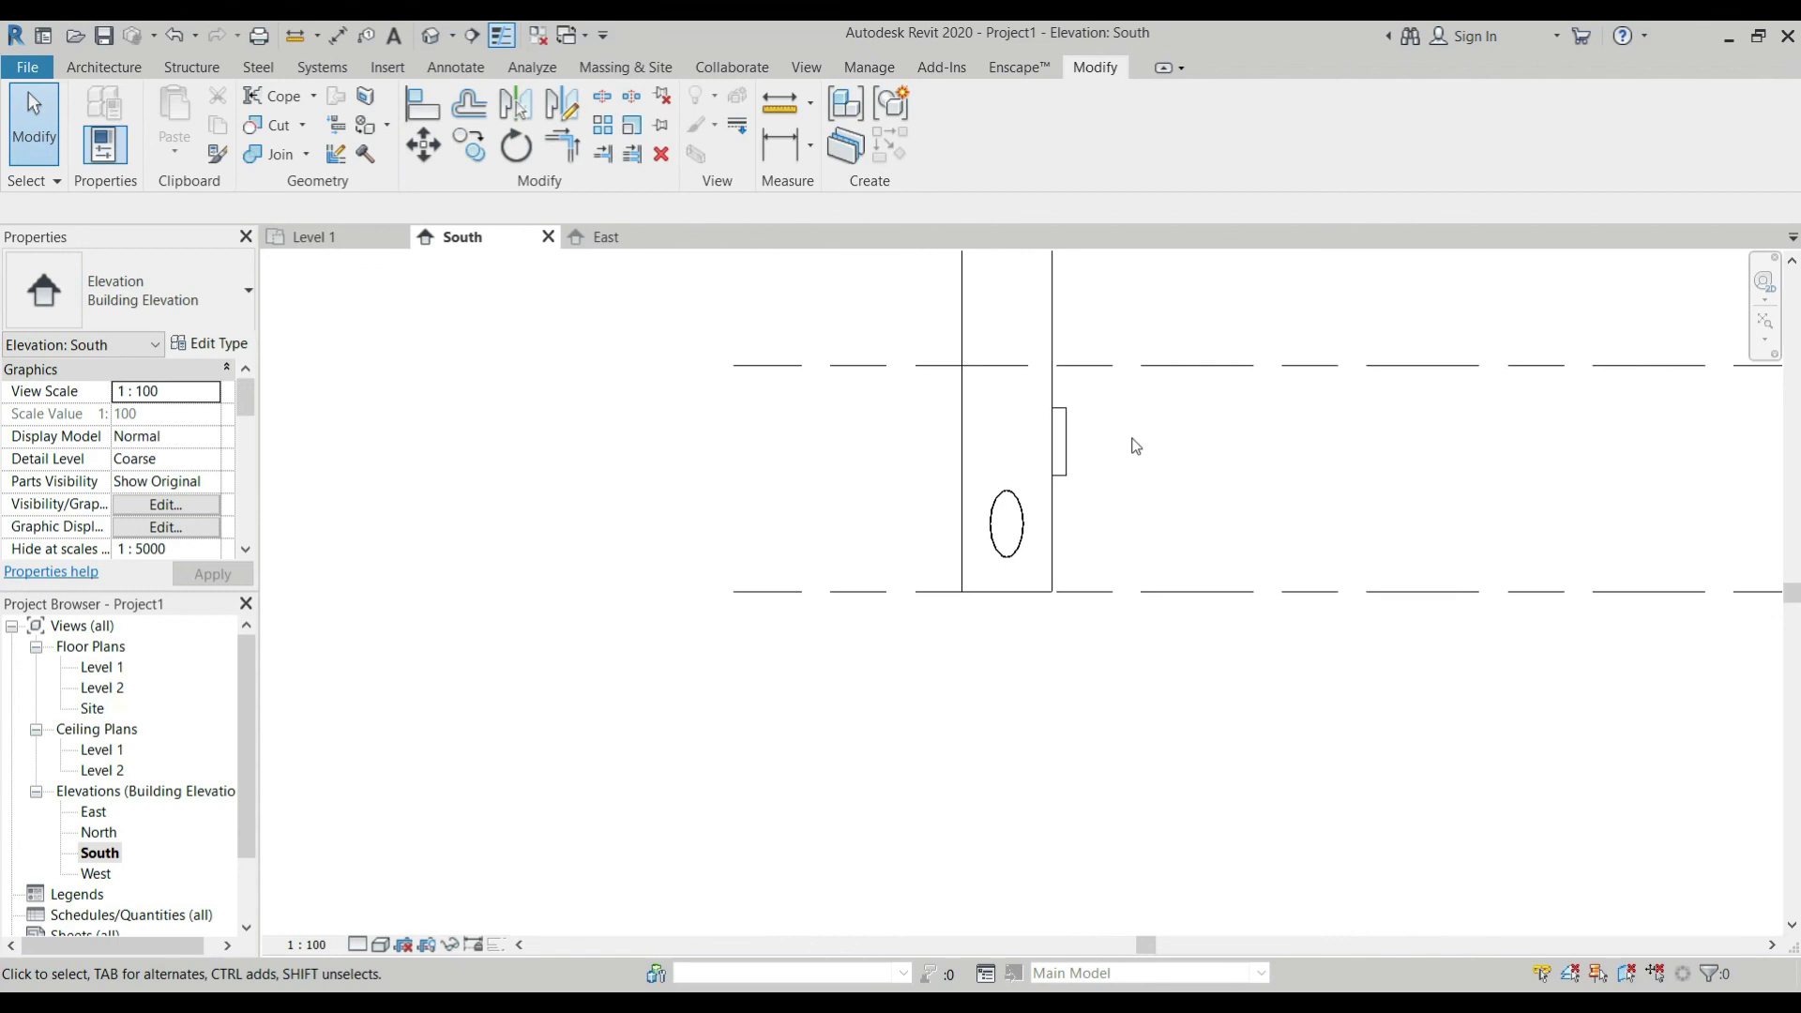